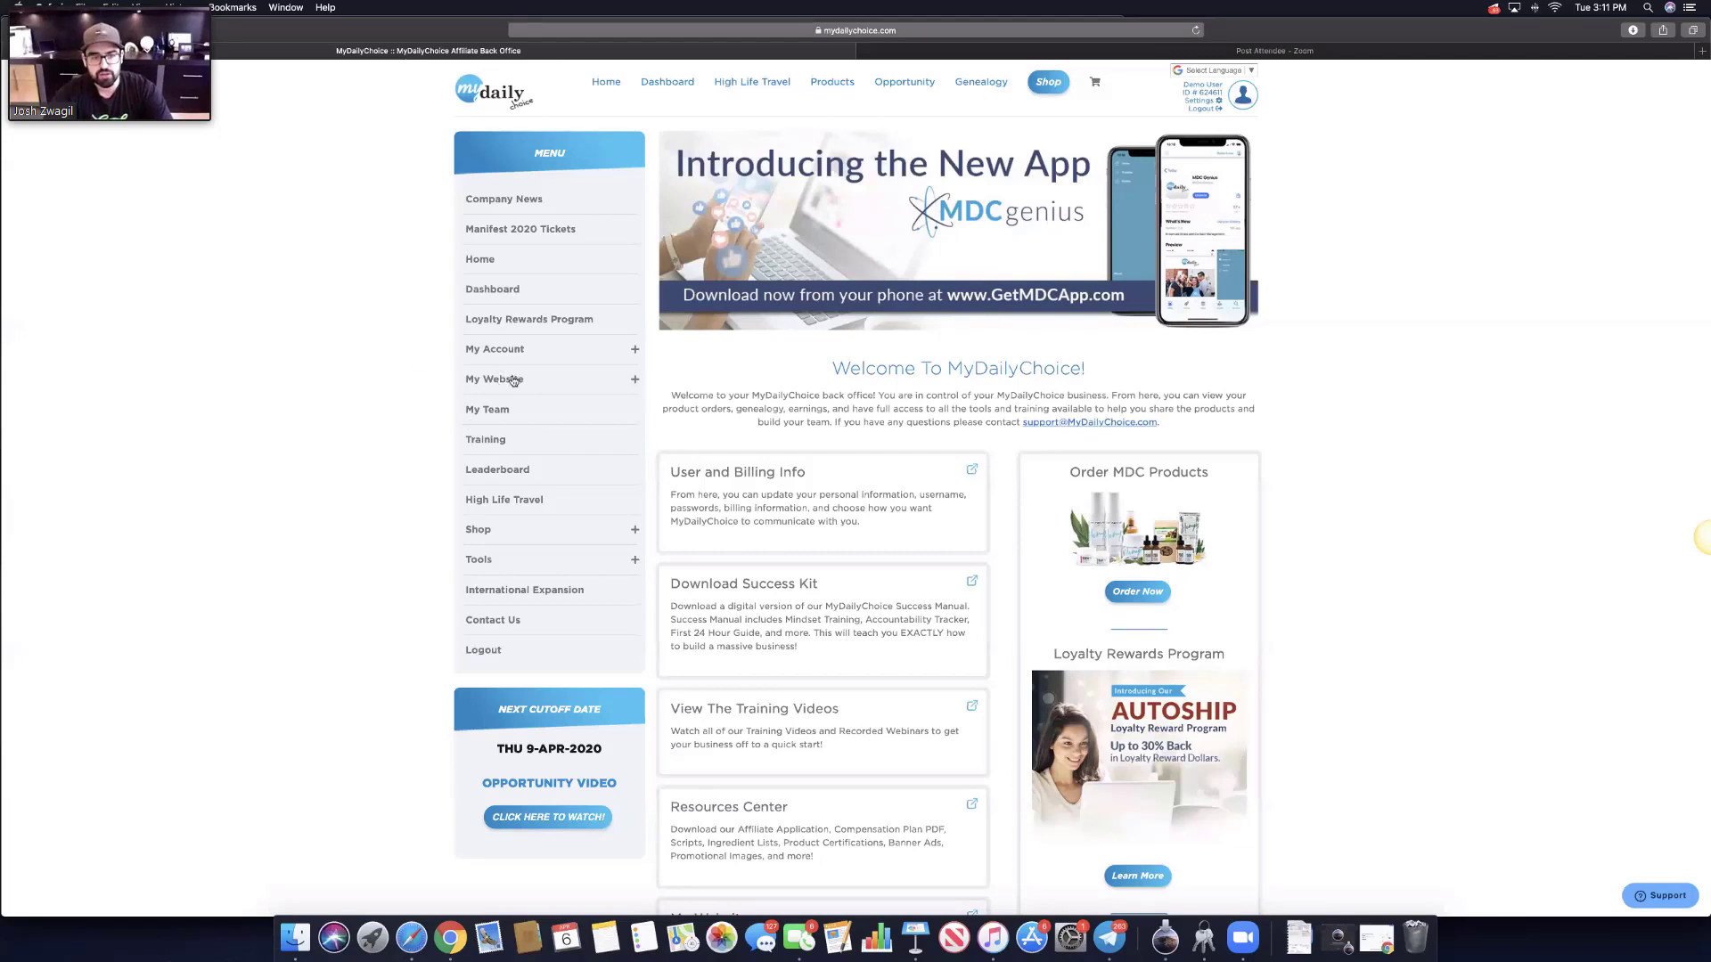
# Step: Open My Earnings, view the weekly breakdown for the Mar 27 2020 - Mar 31 2020 pay period, and return to the earnings records
pyautogui.click(635, 353)
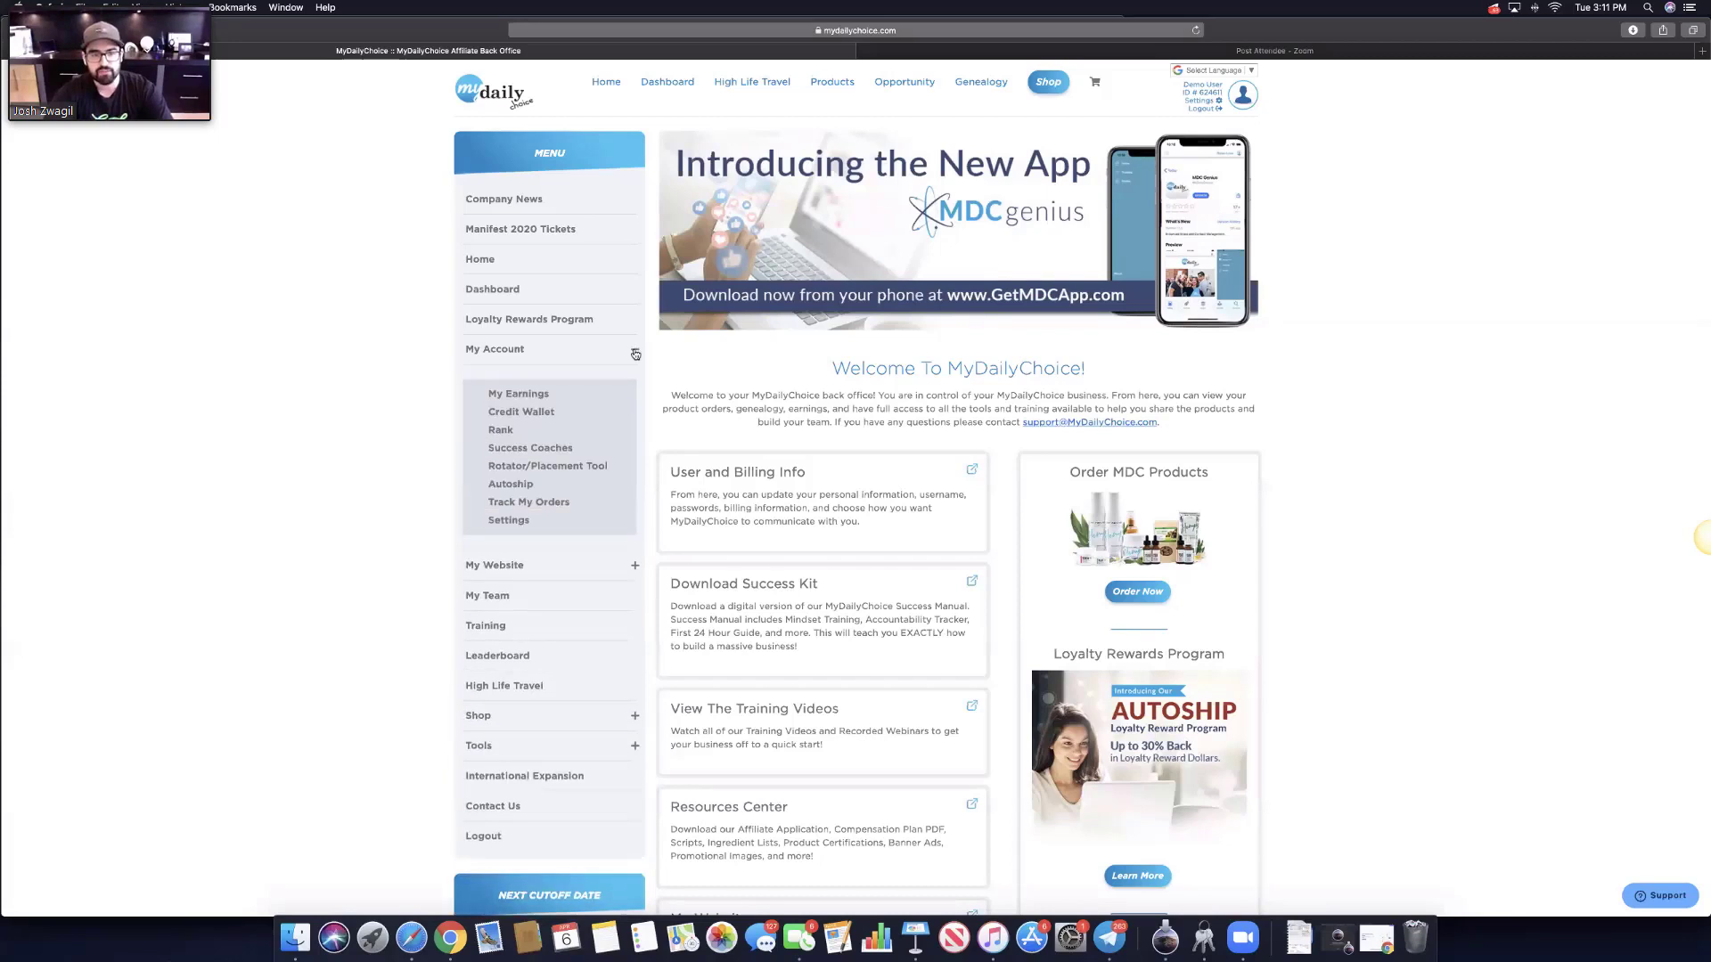
pyautogui.click(536, 397)
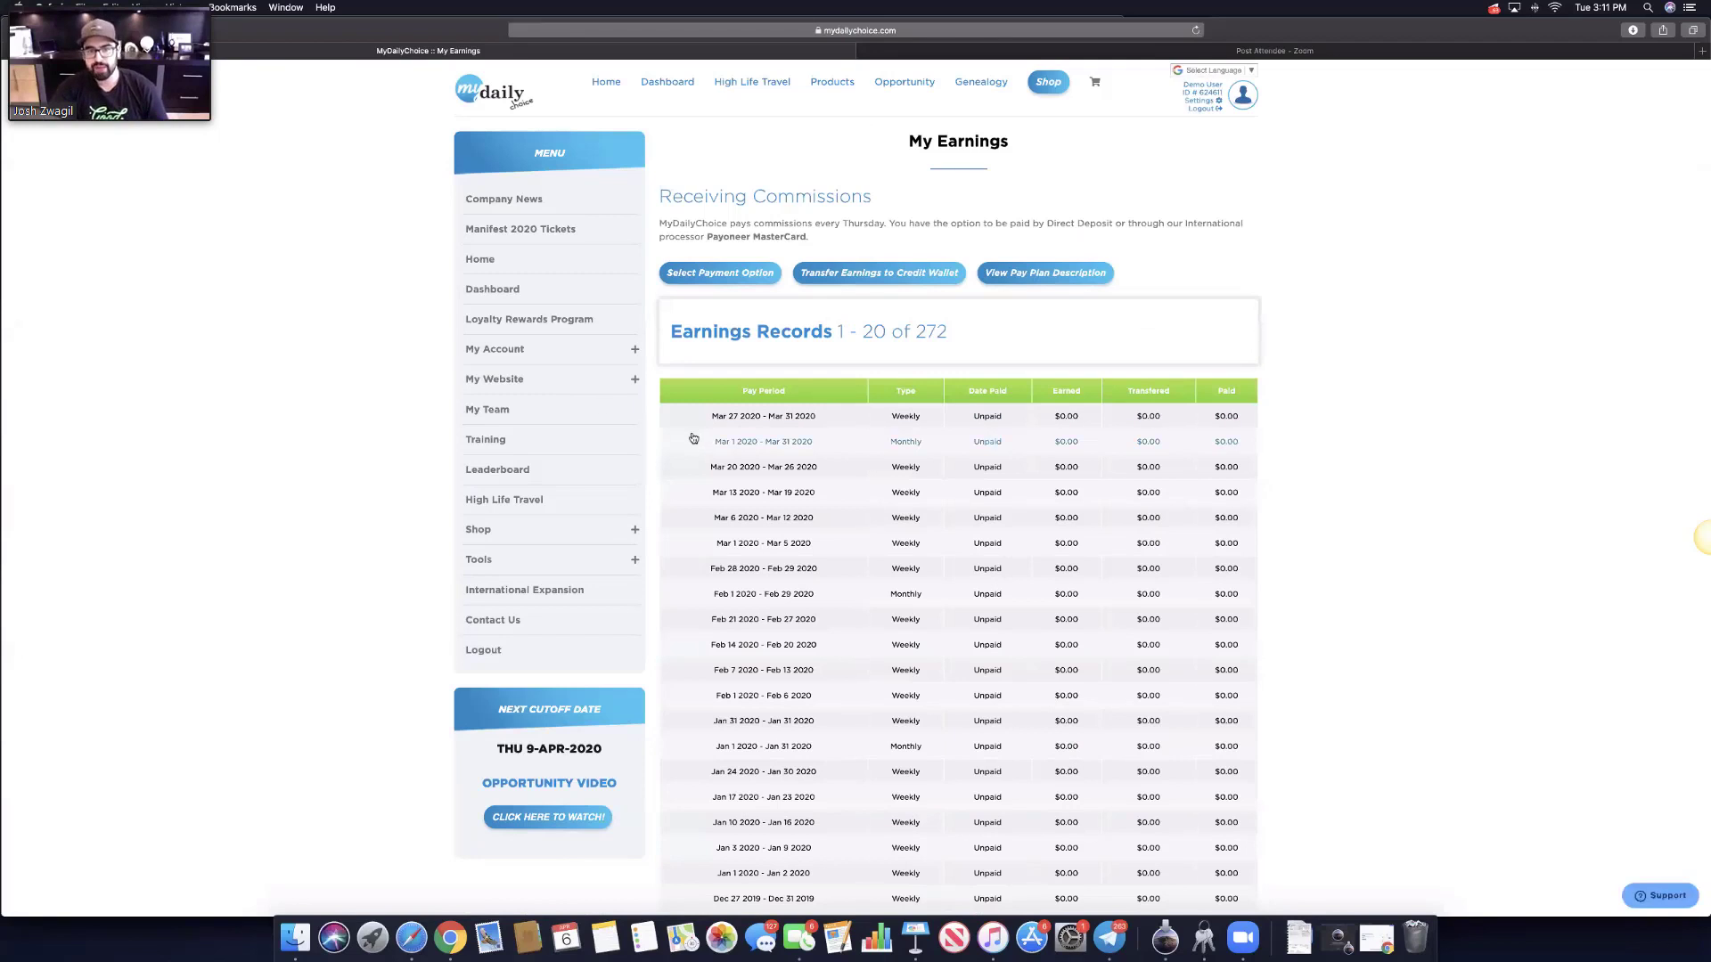
pyautogui.scroll(-3, 807, 468)
pyautogui.scroll(2, 804, 470)
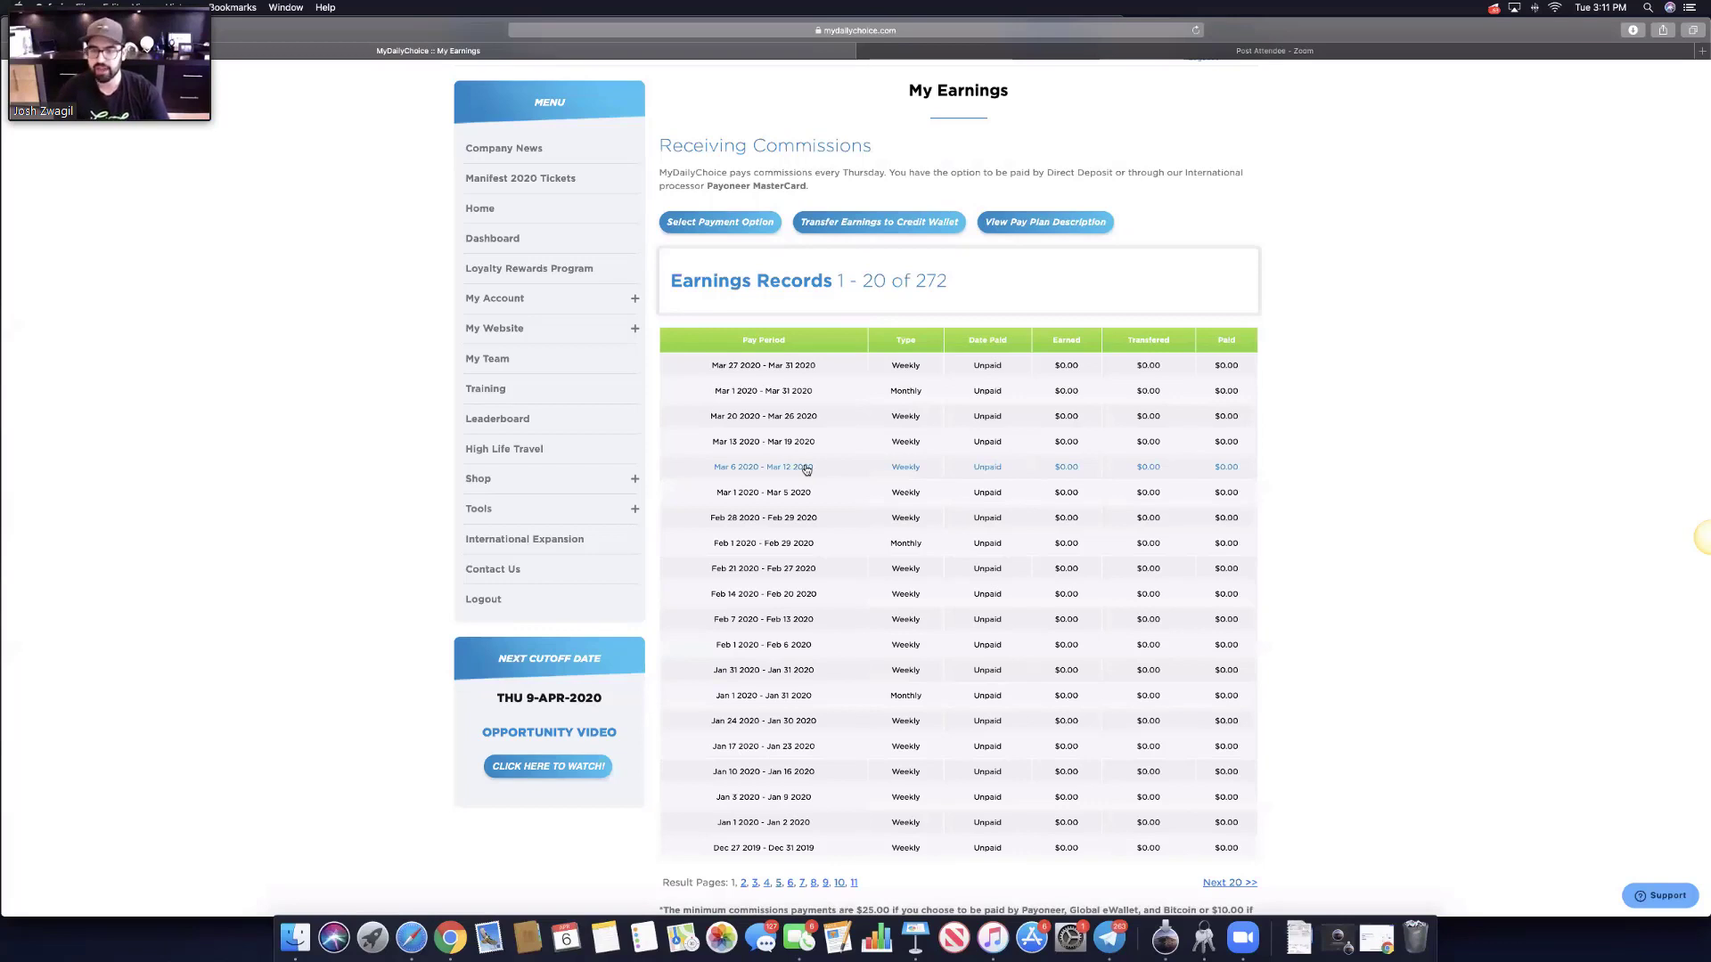
pyautogui.click(780, 367)
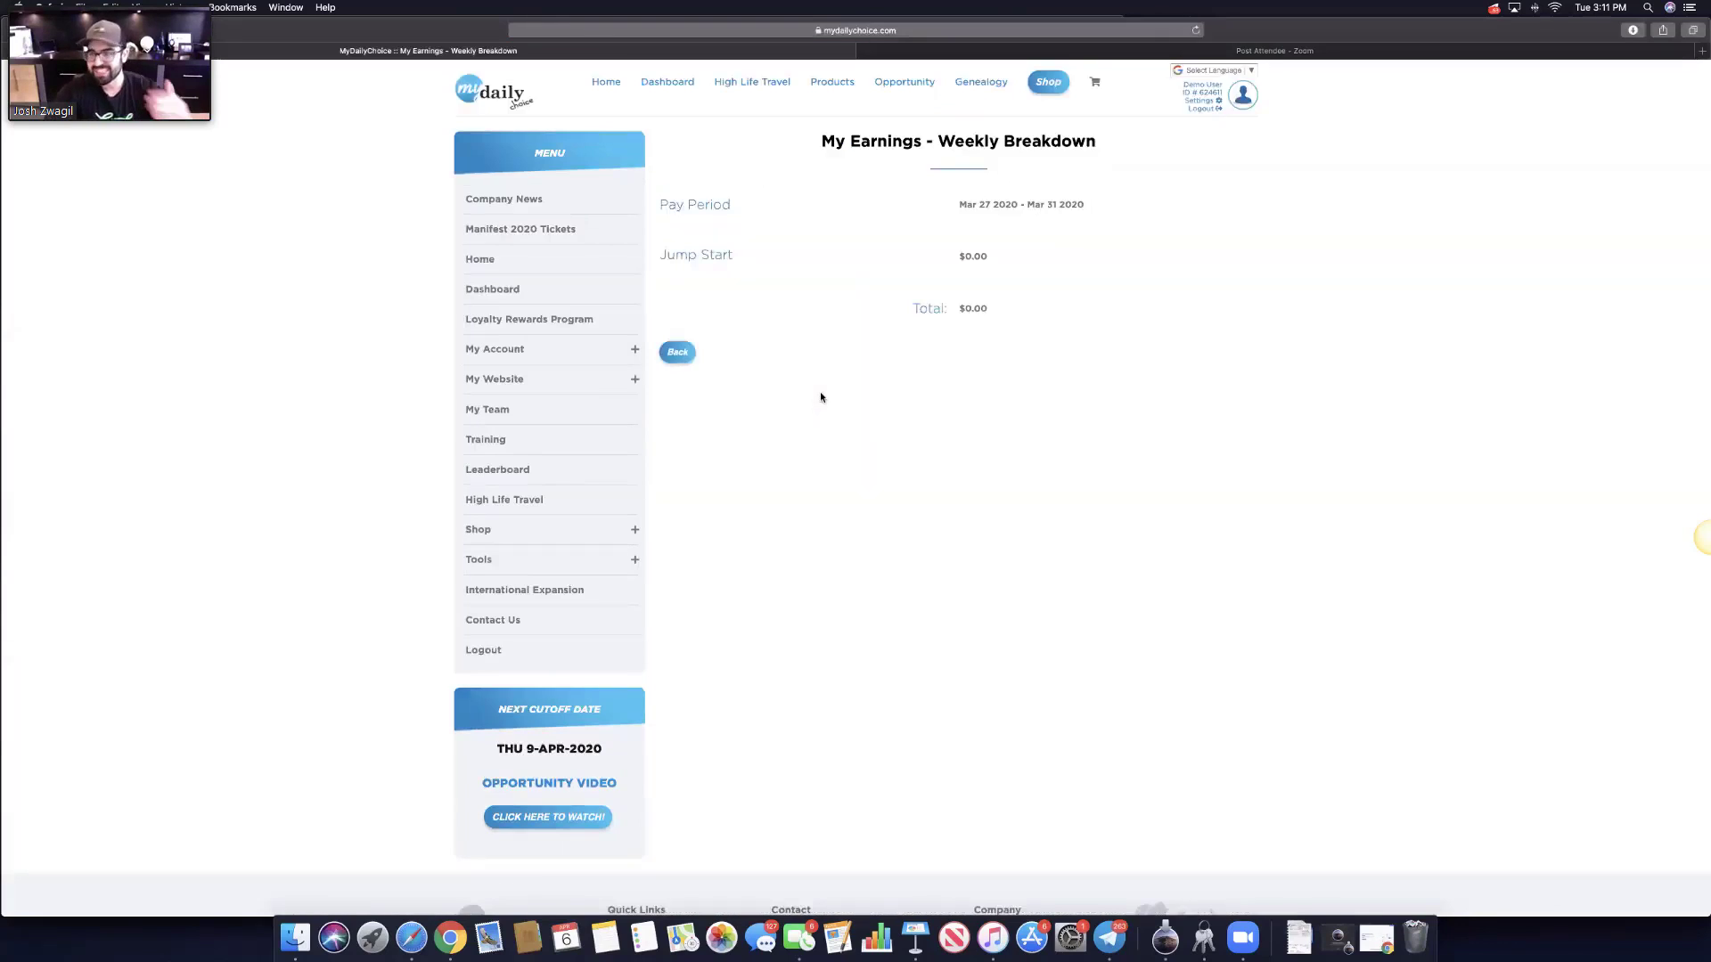
pyautogui.click(679, 354)
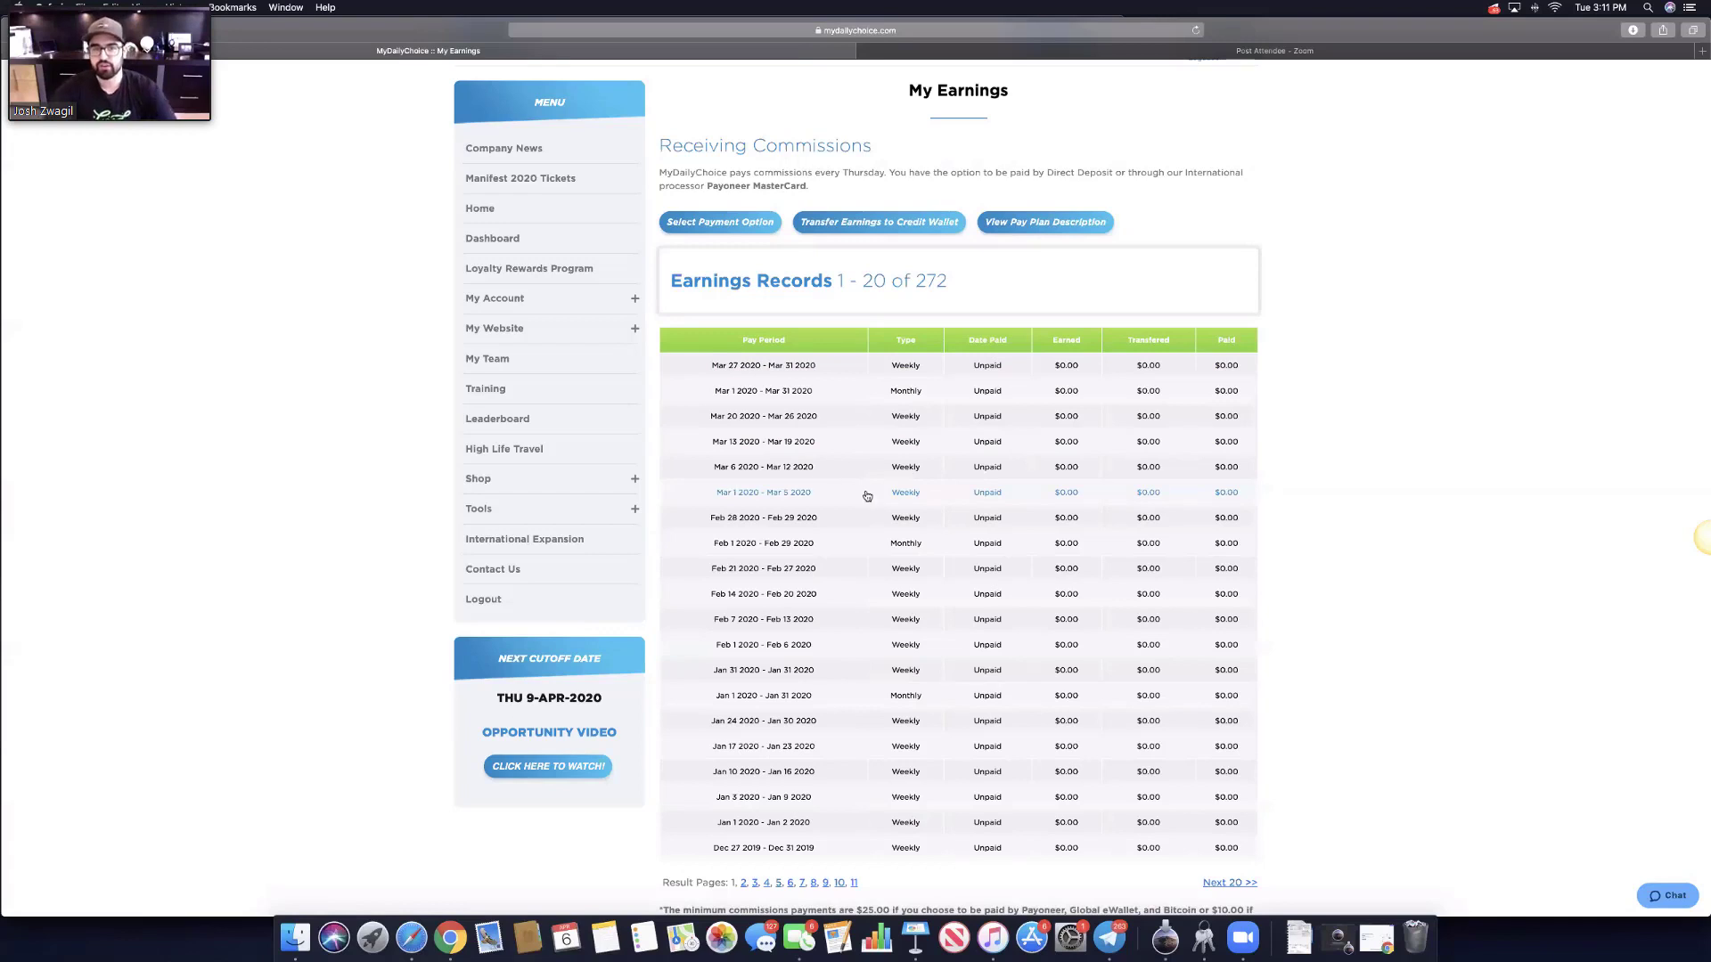
# Step: Open the commission payment options and review the Payoneer, Direct Deposit, Bitcoin and Global eWallet sections
pyautogui.click(744, 223)
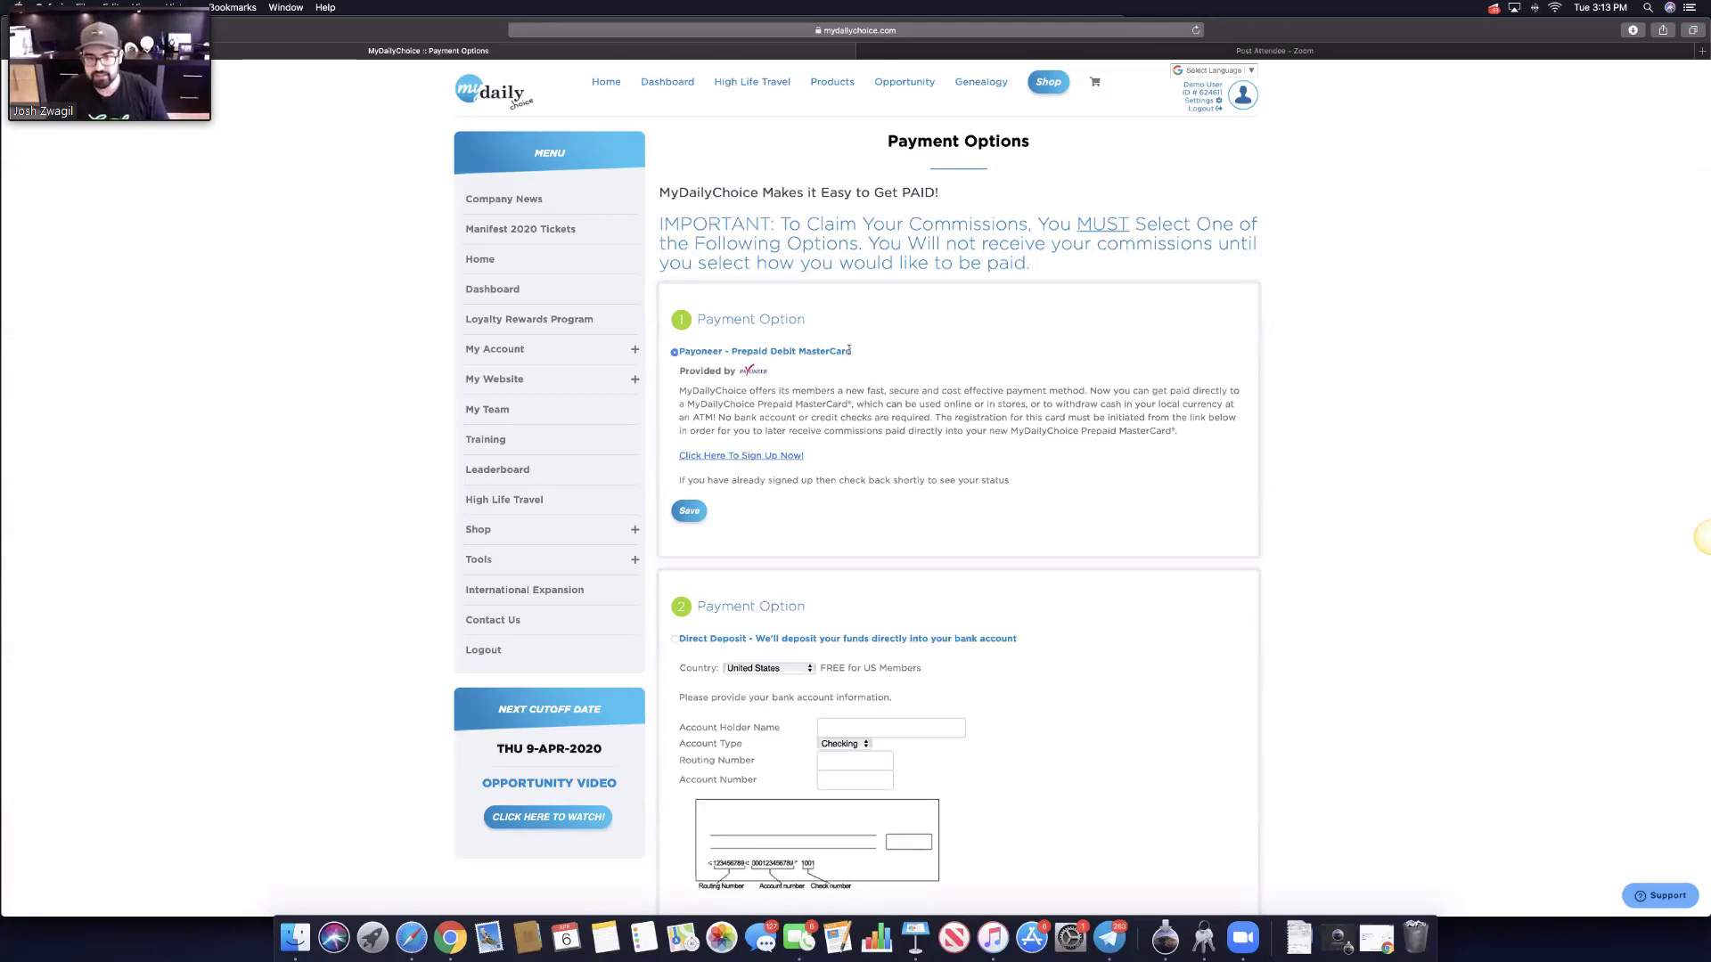
pyautogui.scroll(-2, 860, 369)
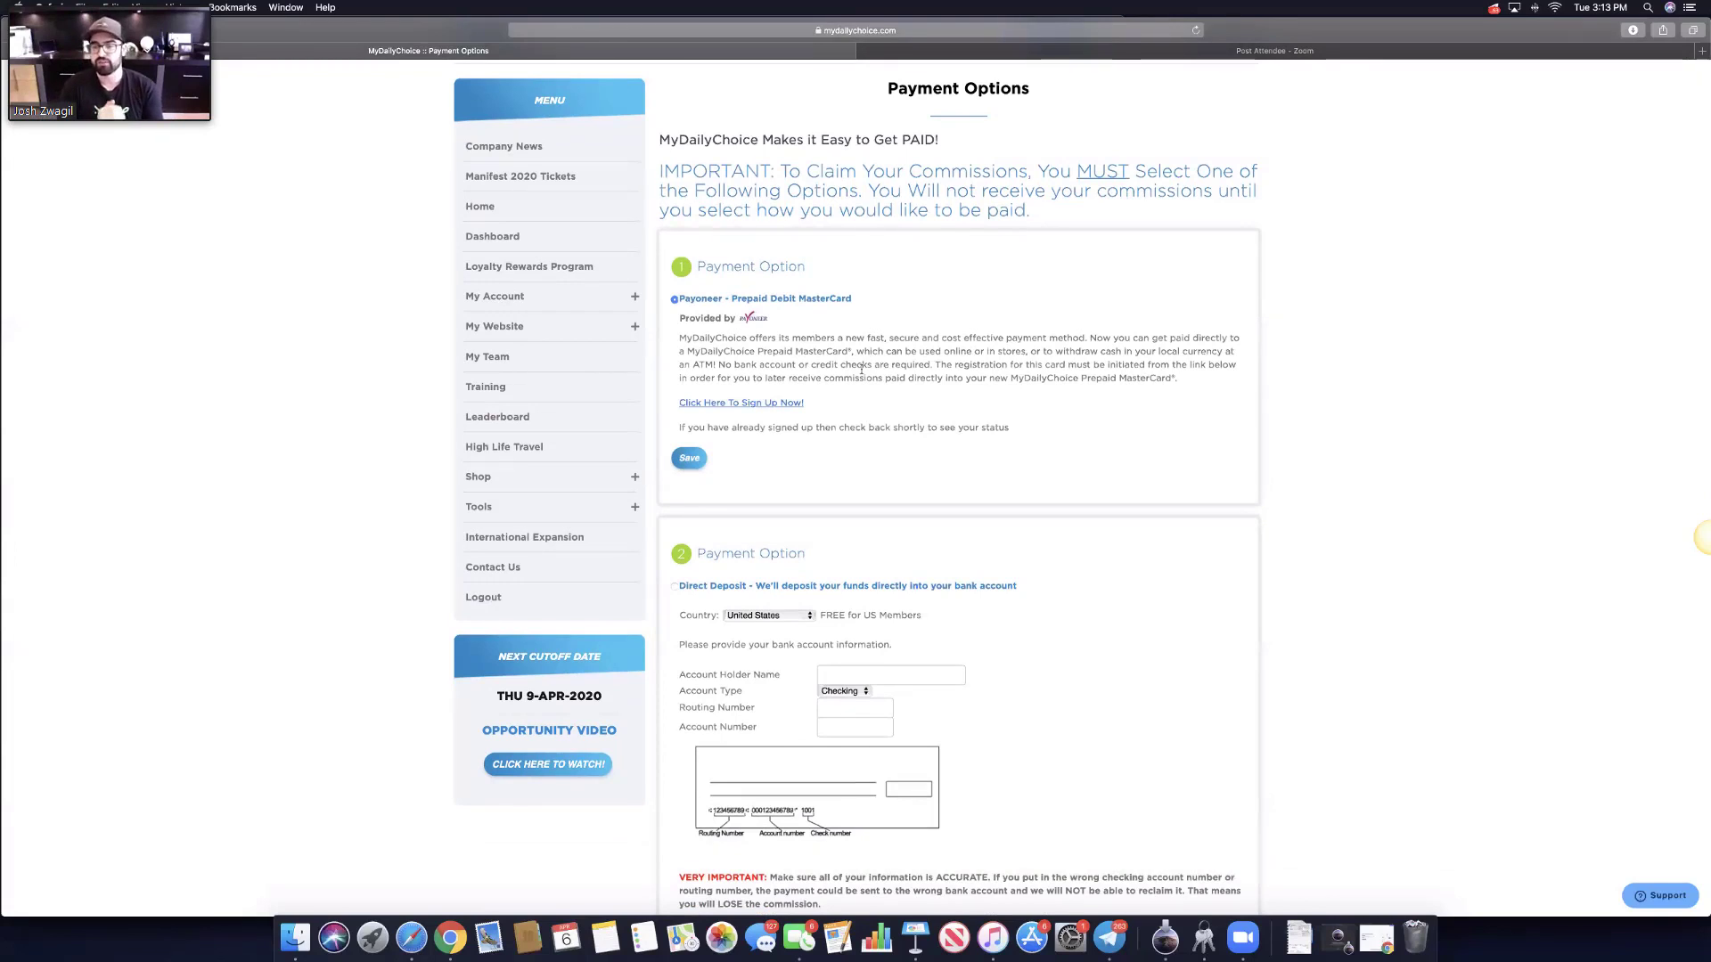
pyautogui.scroll(-6, 907, 478)
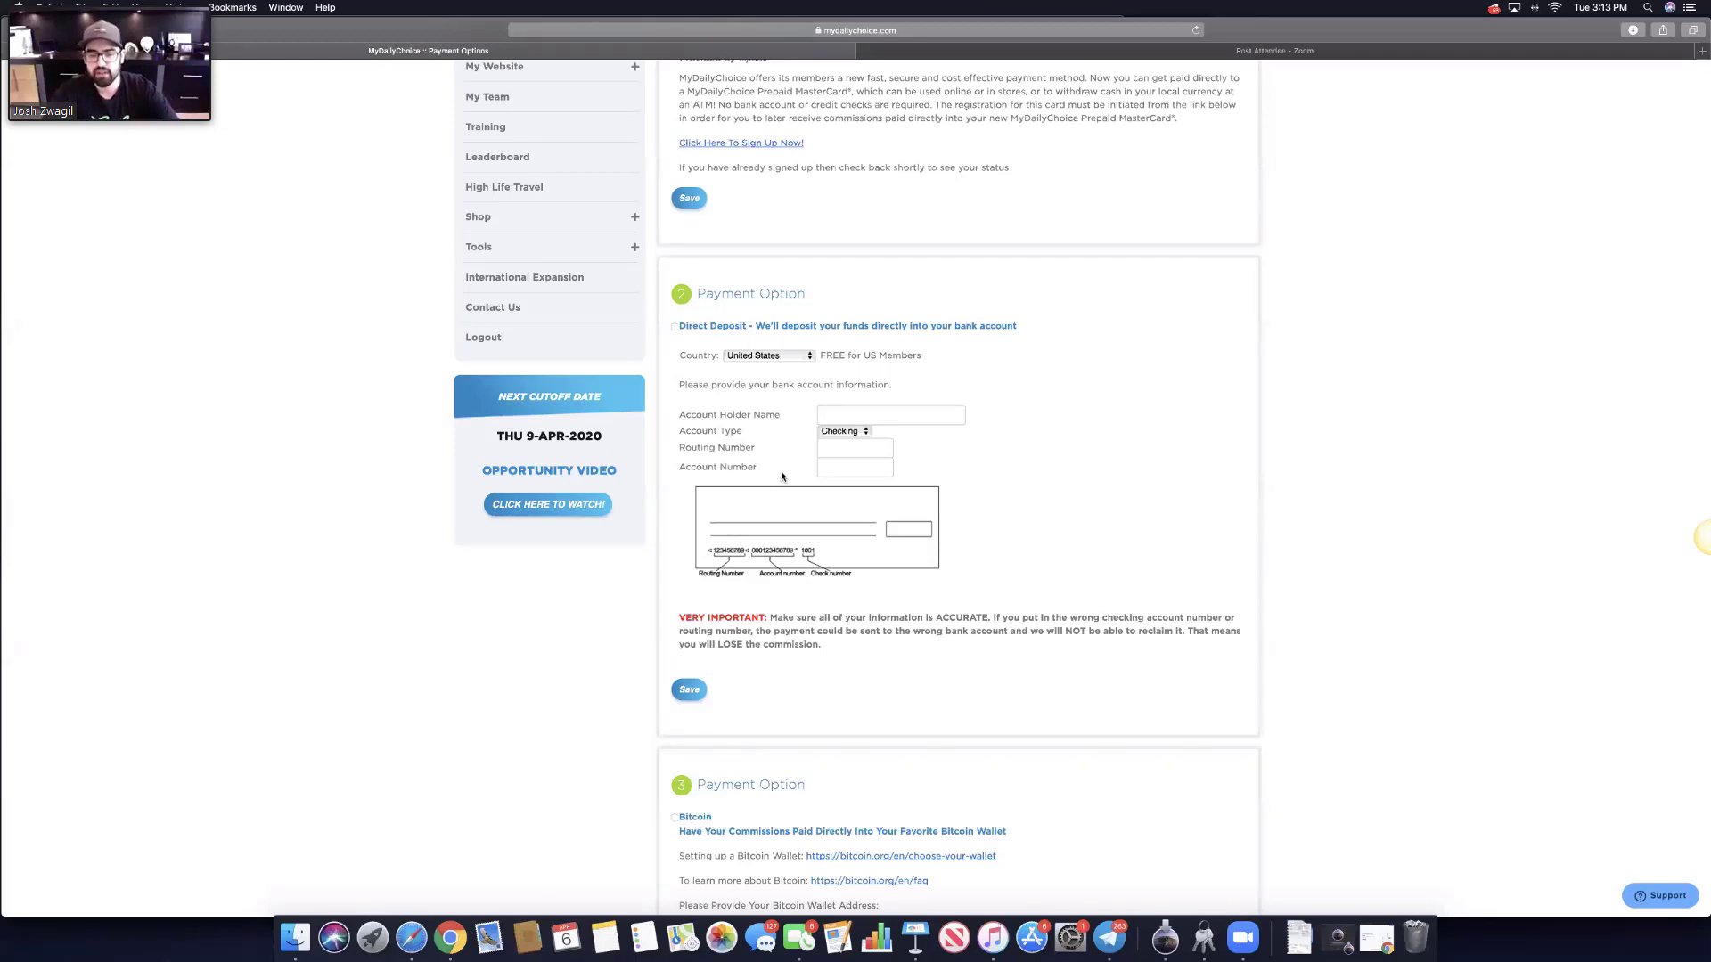
pyautogui.scroll(-5, 780, 470)
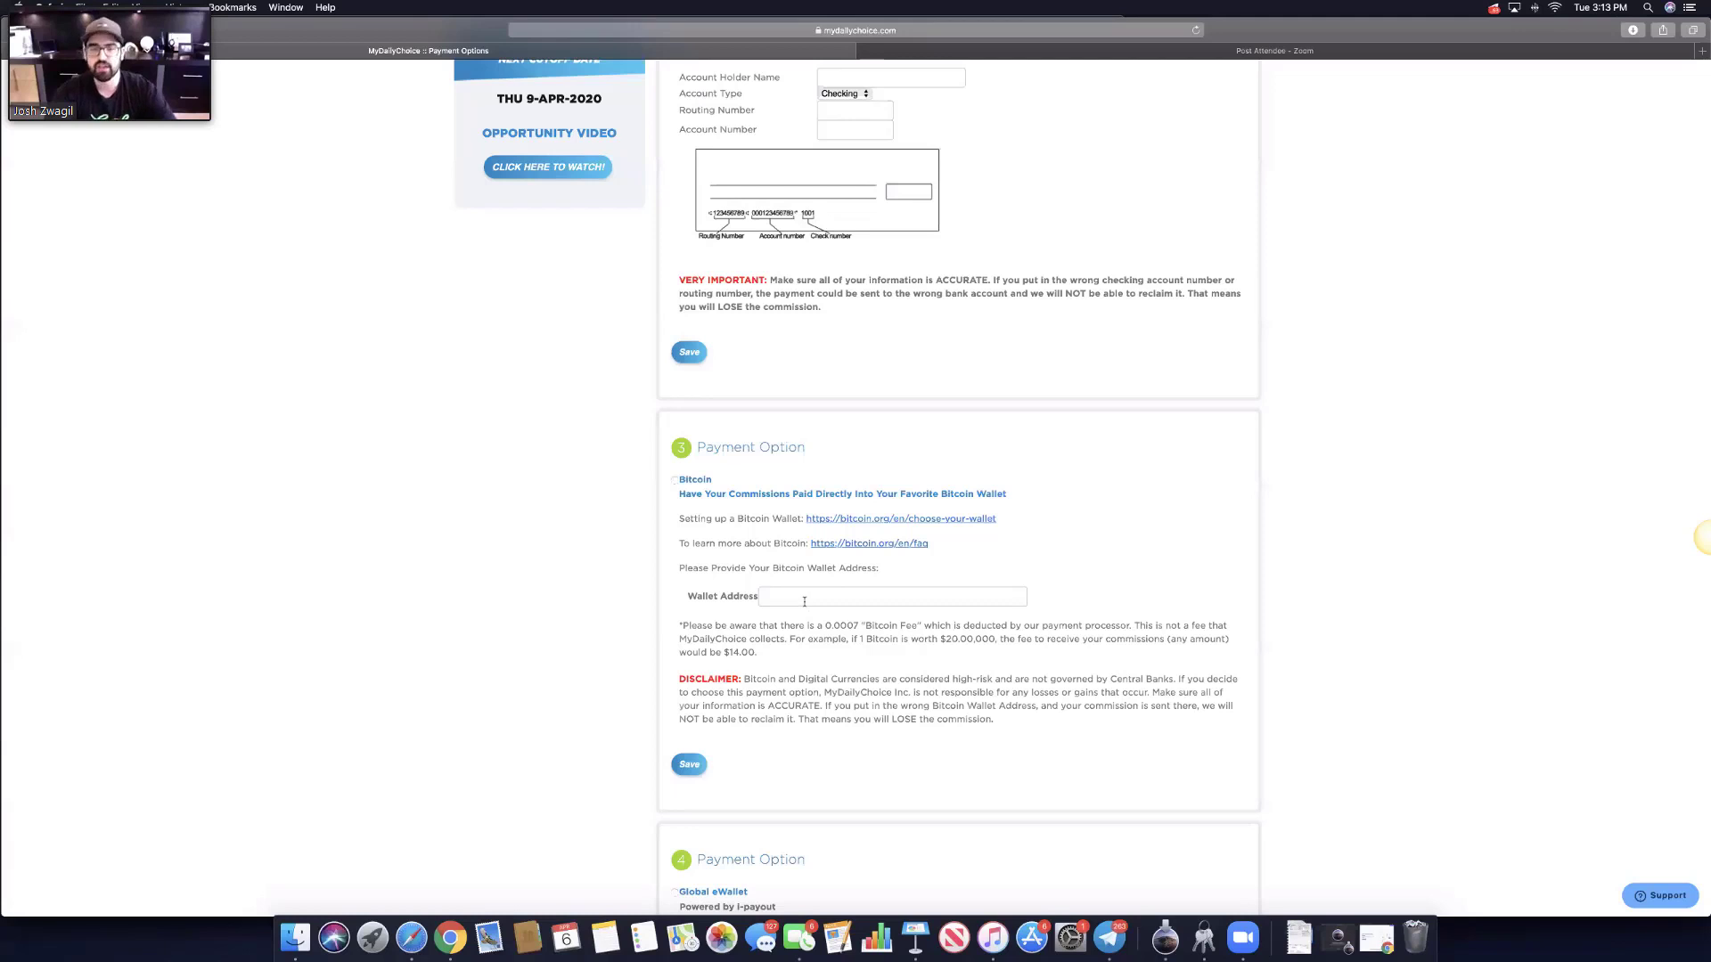
pyautogui.scroll(-4, 804, 602)
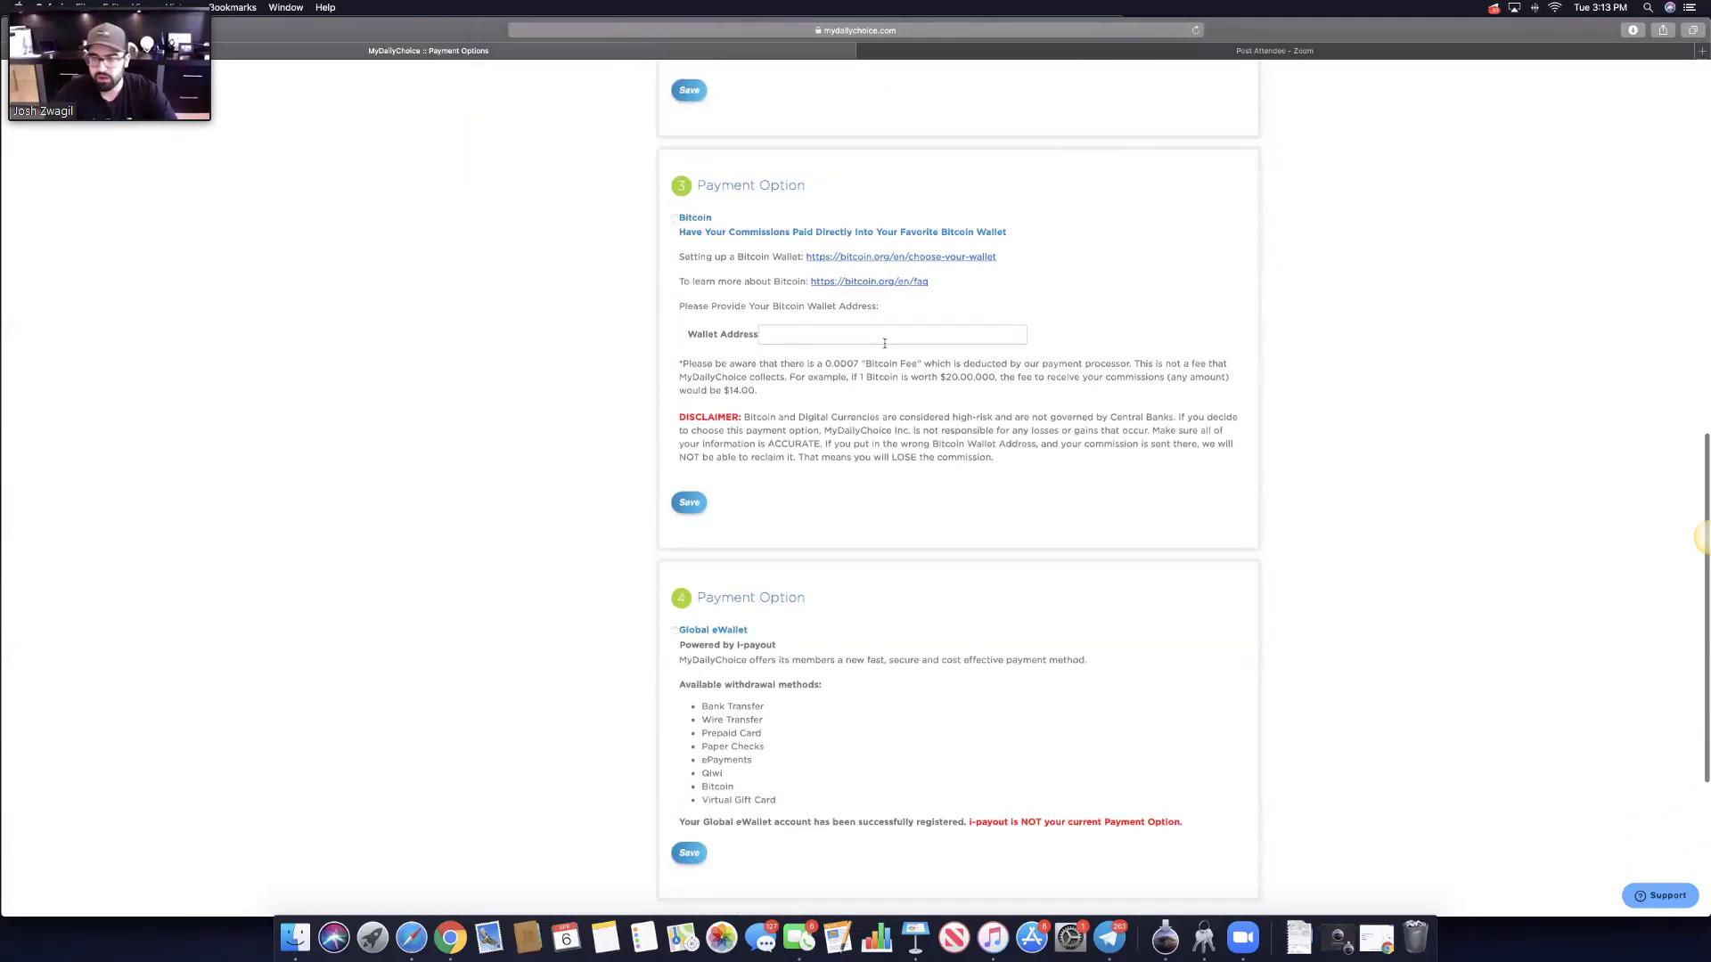
pyautogui.scroll(-3, 843, 469)
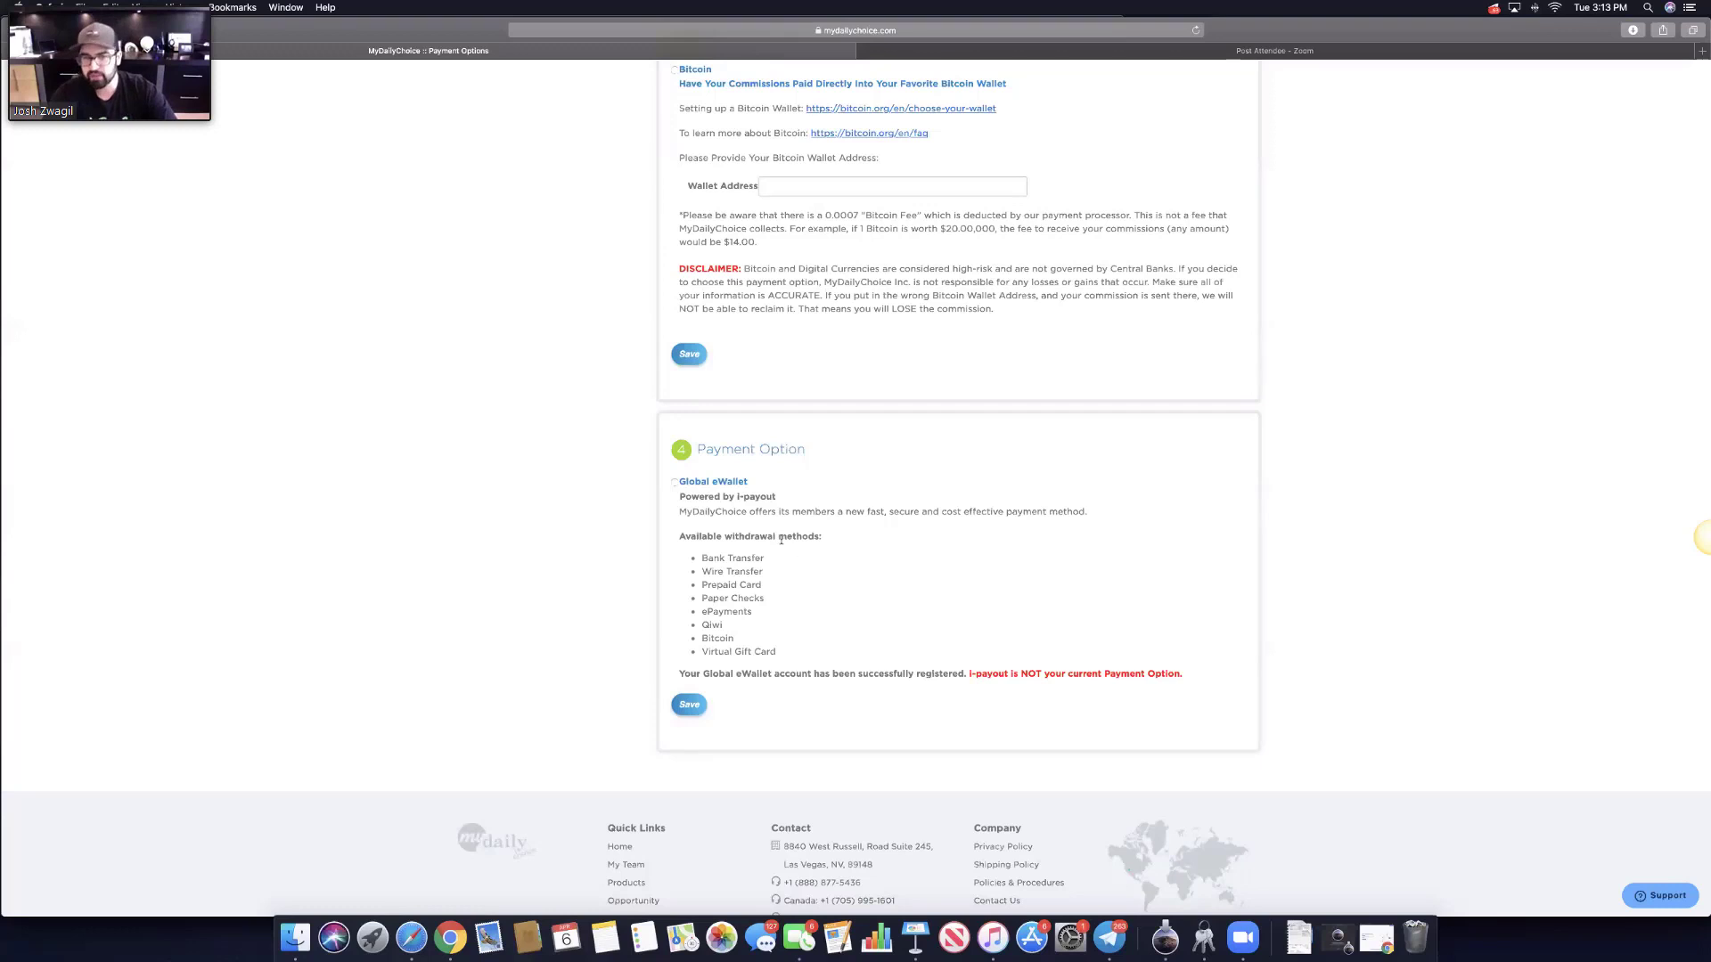
pyautogui.scroll(10, 793, 549)
pyautogui.scroll(8, 866, 463)
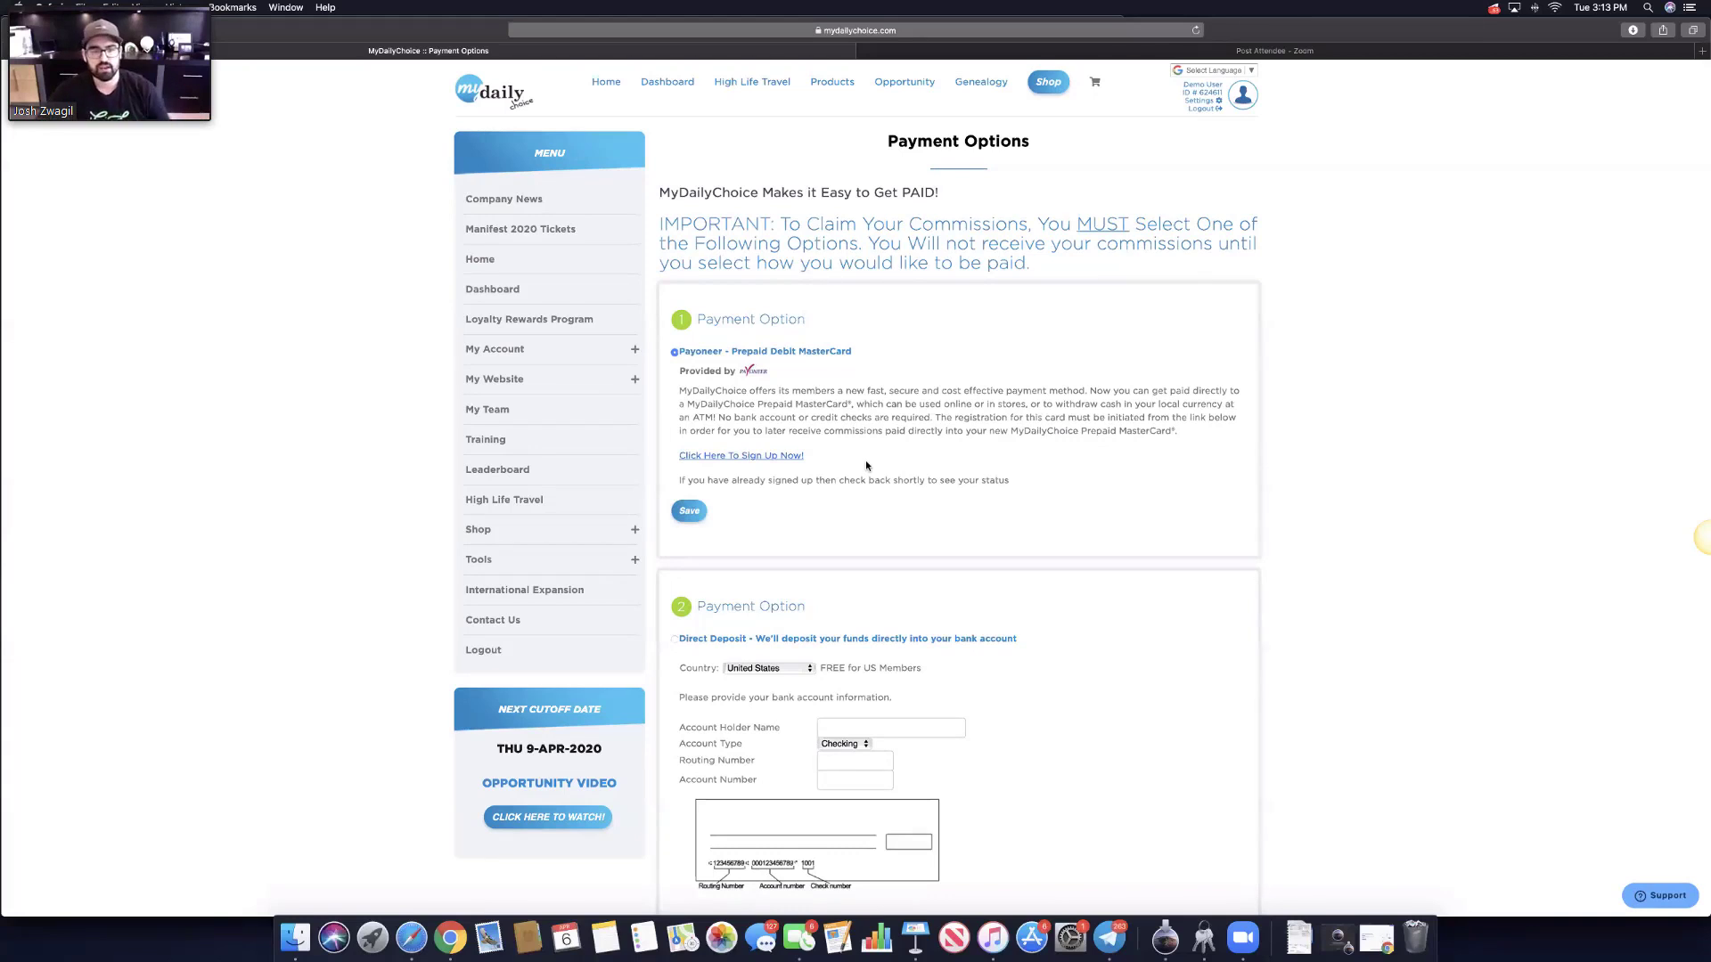
# Step: Open the account's Autoship page and look through the products available for creating an autoship
pyautogui.click(636, 351)
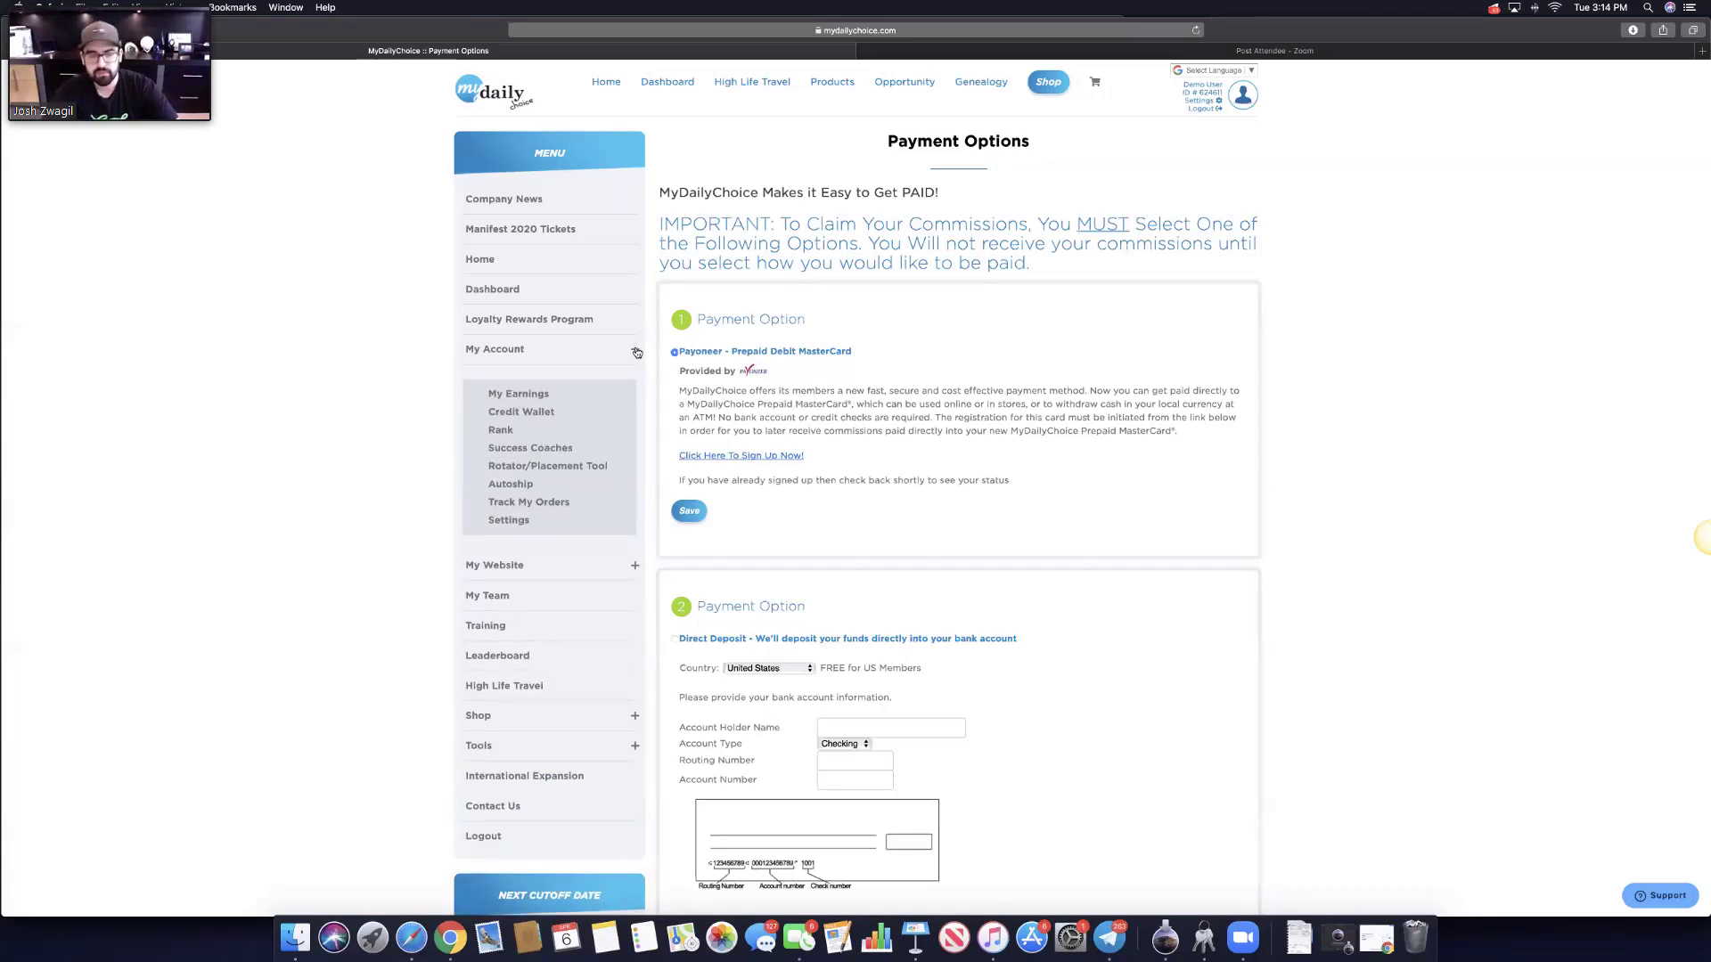
pyautogui.click(511, 484)
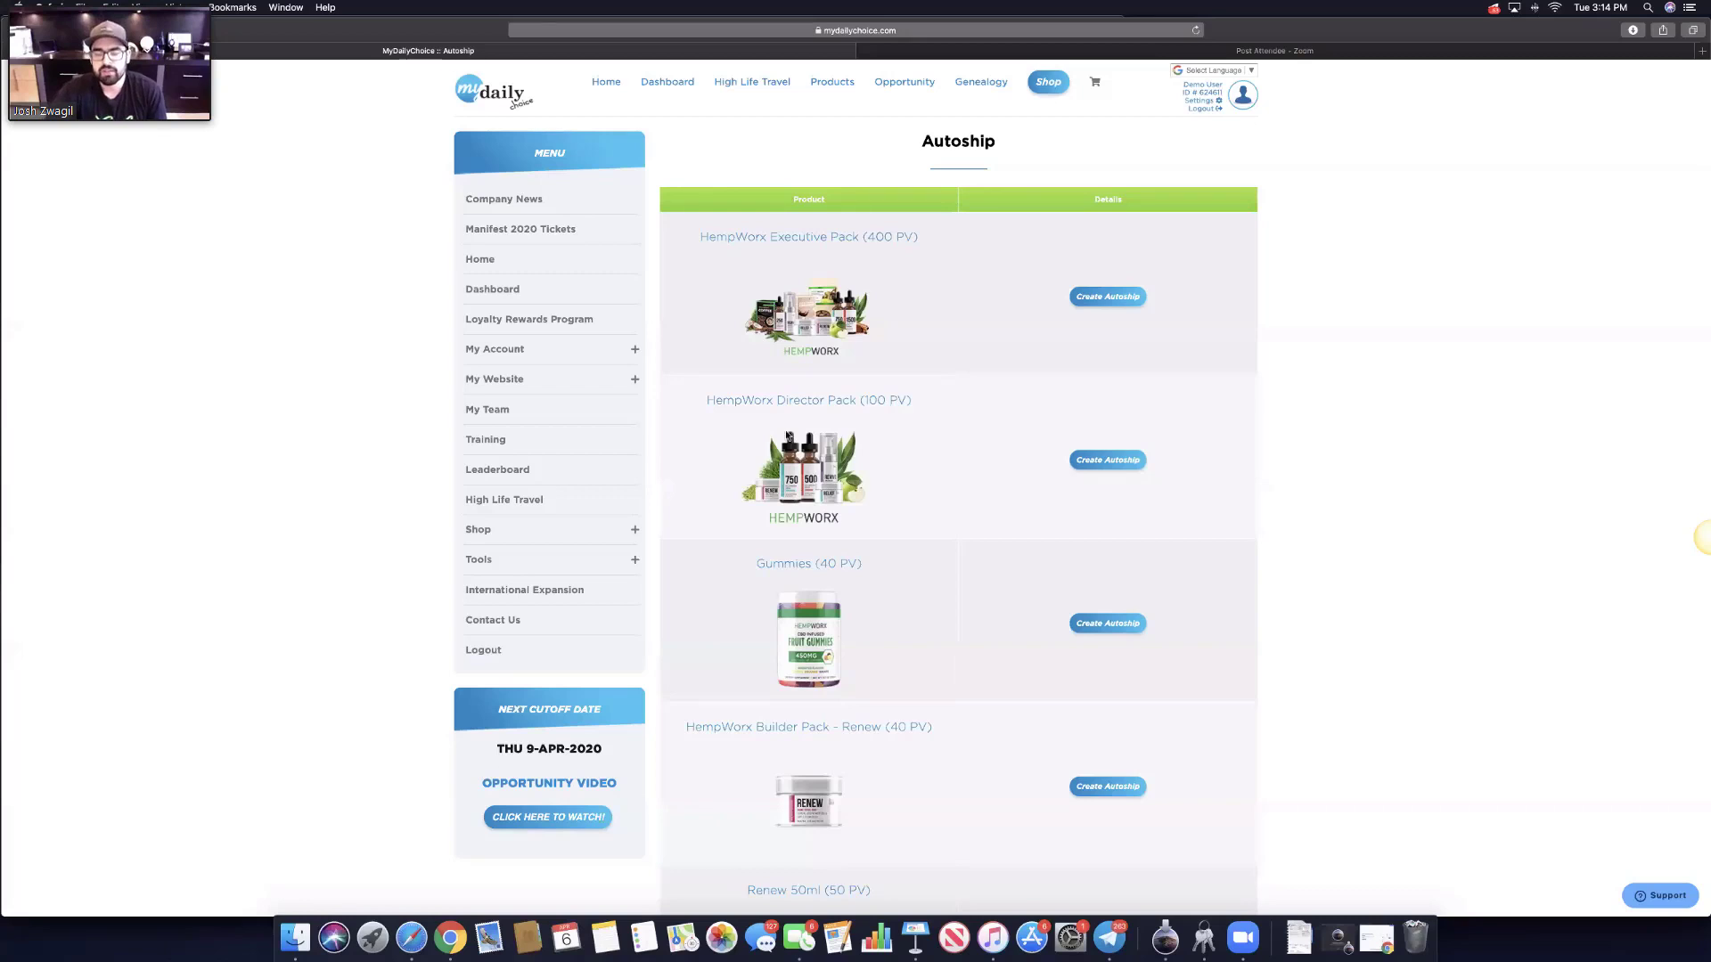
pyautogui.scroll(-3, 954, 332)
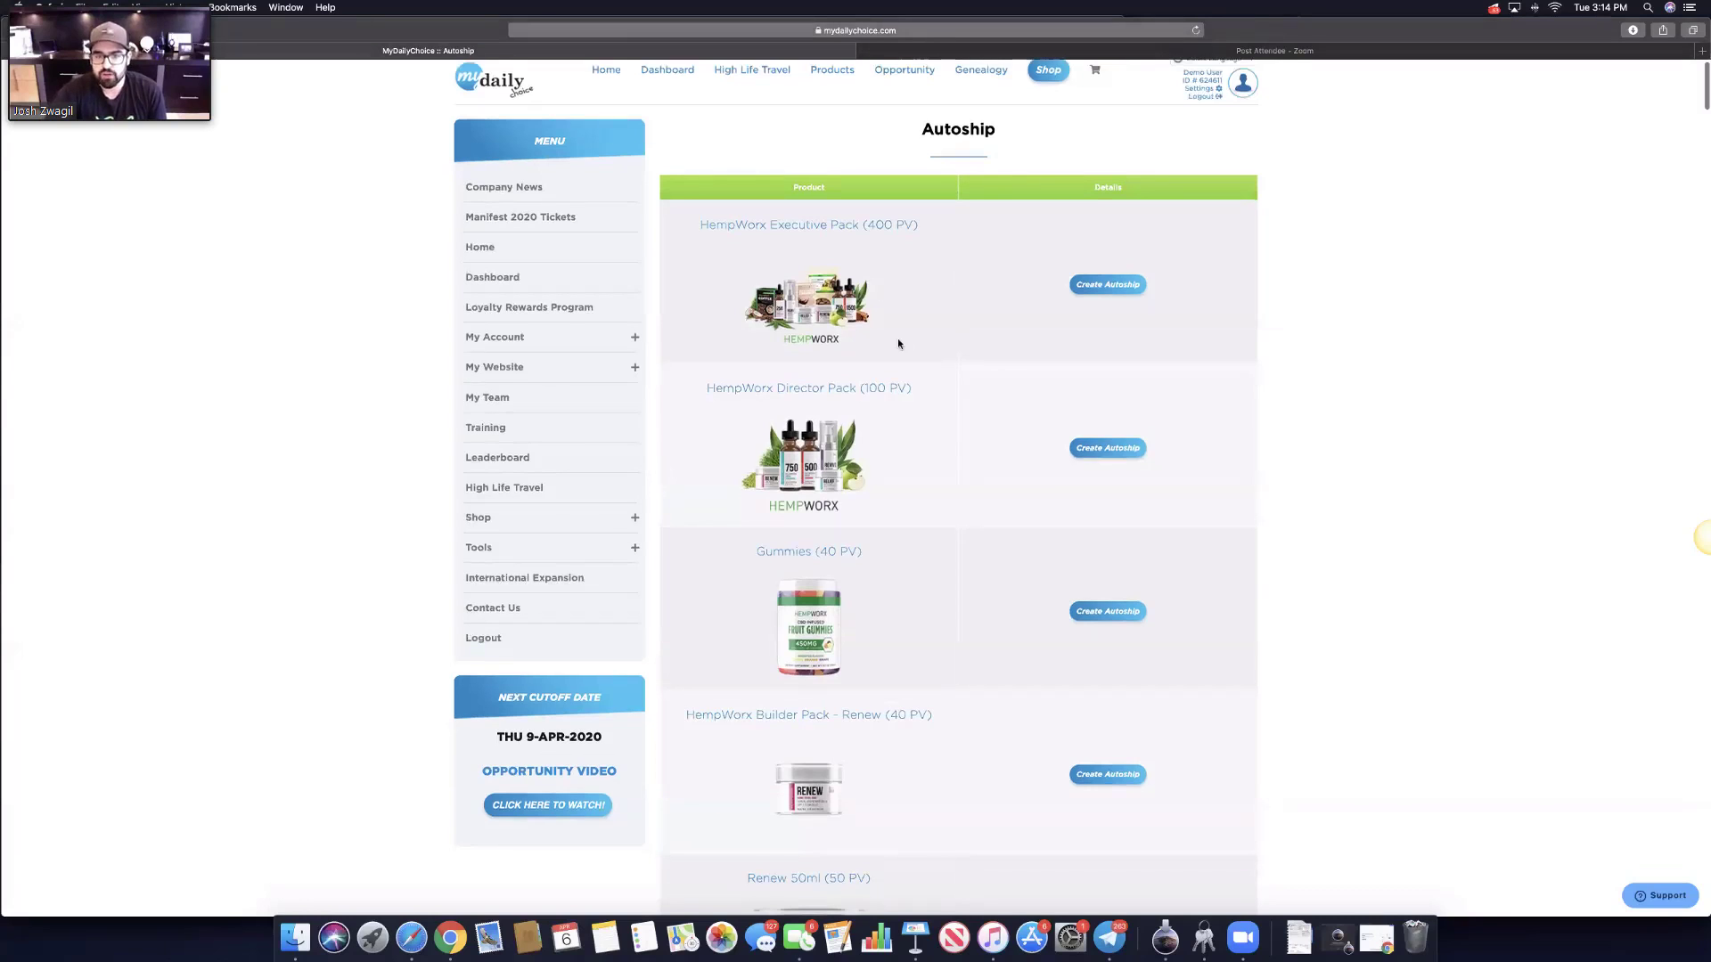
pyautogui.scroll(-20, 896, 341)
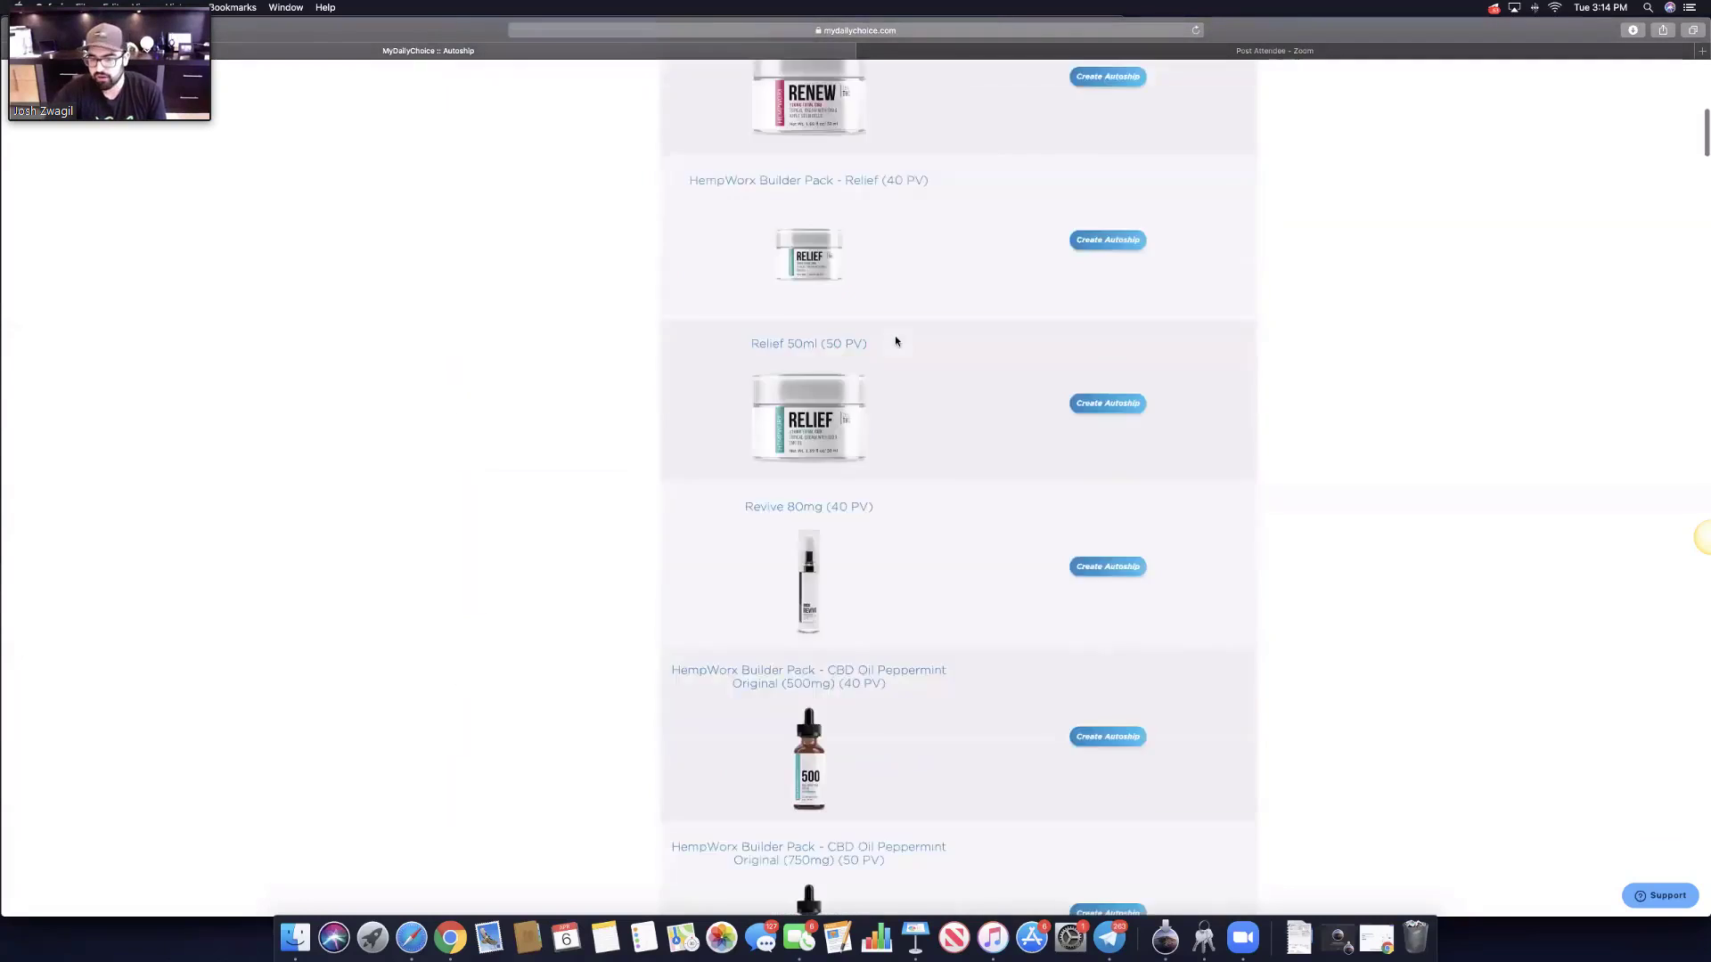
pyautogui.scroll(-5, 896, 342)
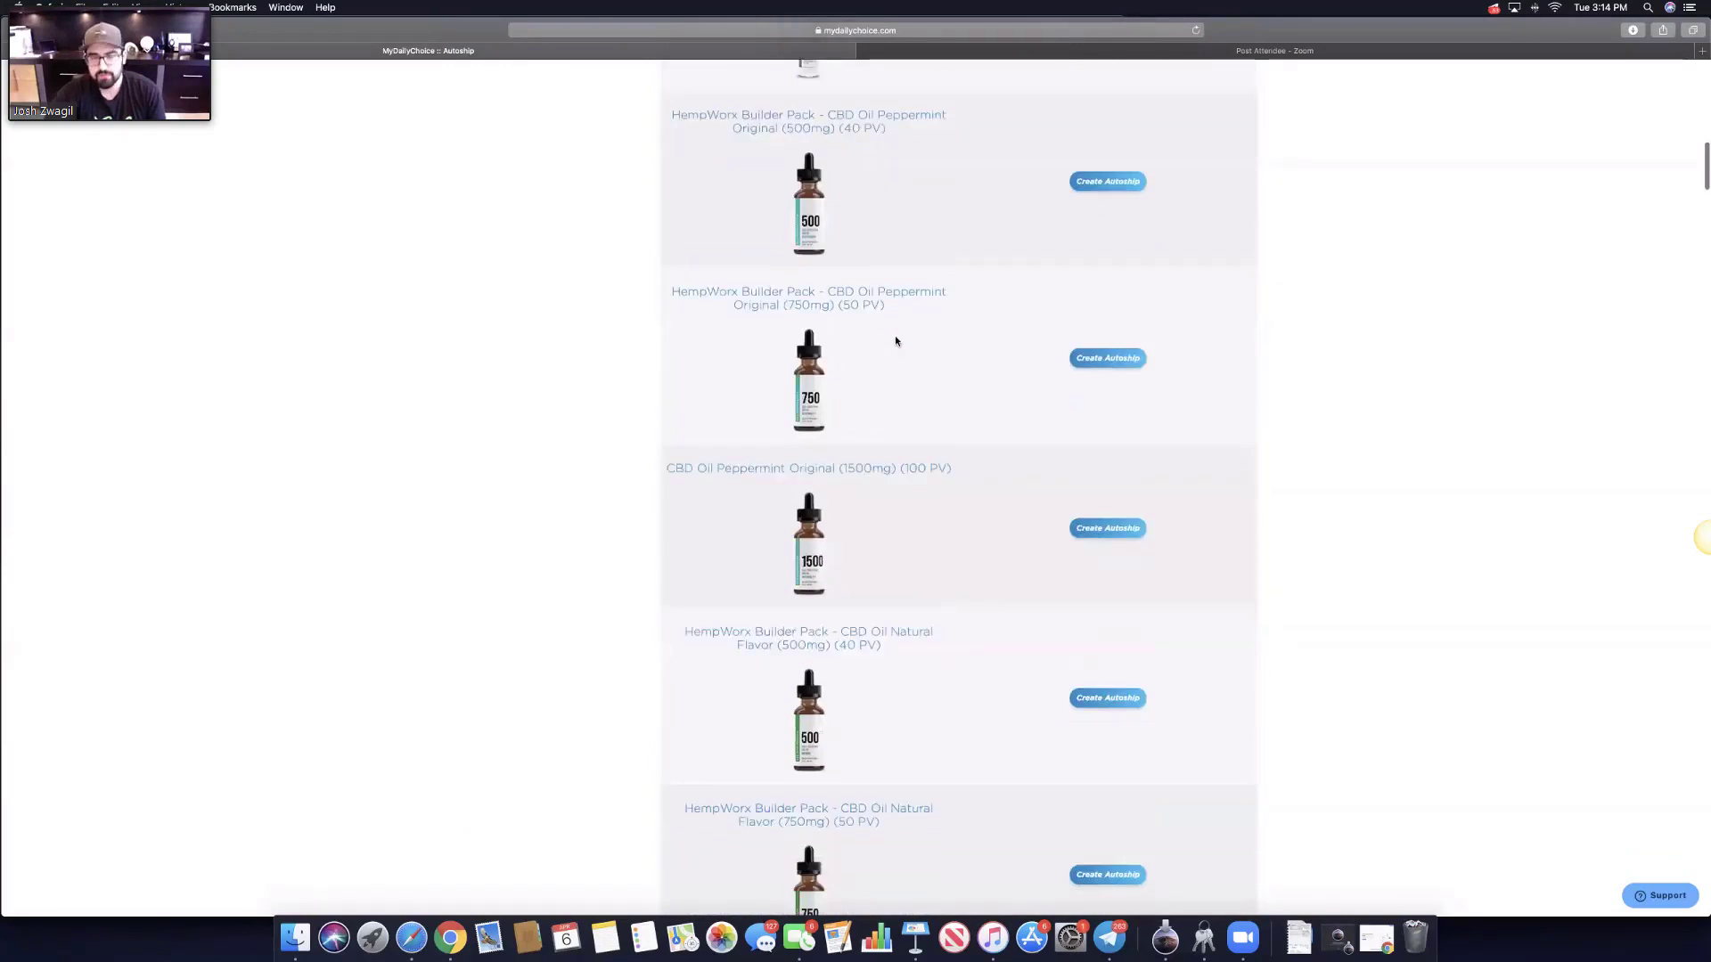
pyautogui.scroll(20, 896, 341)
pyautogui.scroll(3, 896, 341)
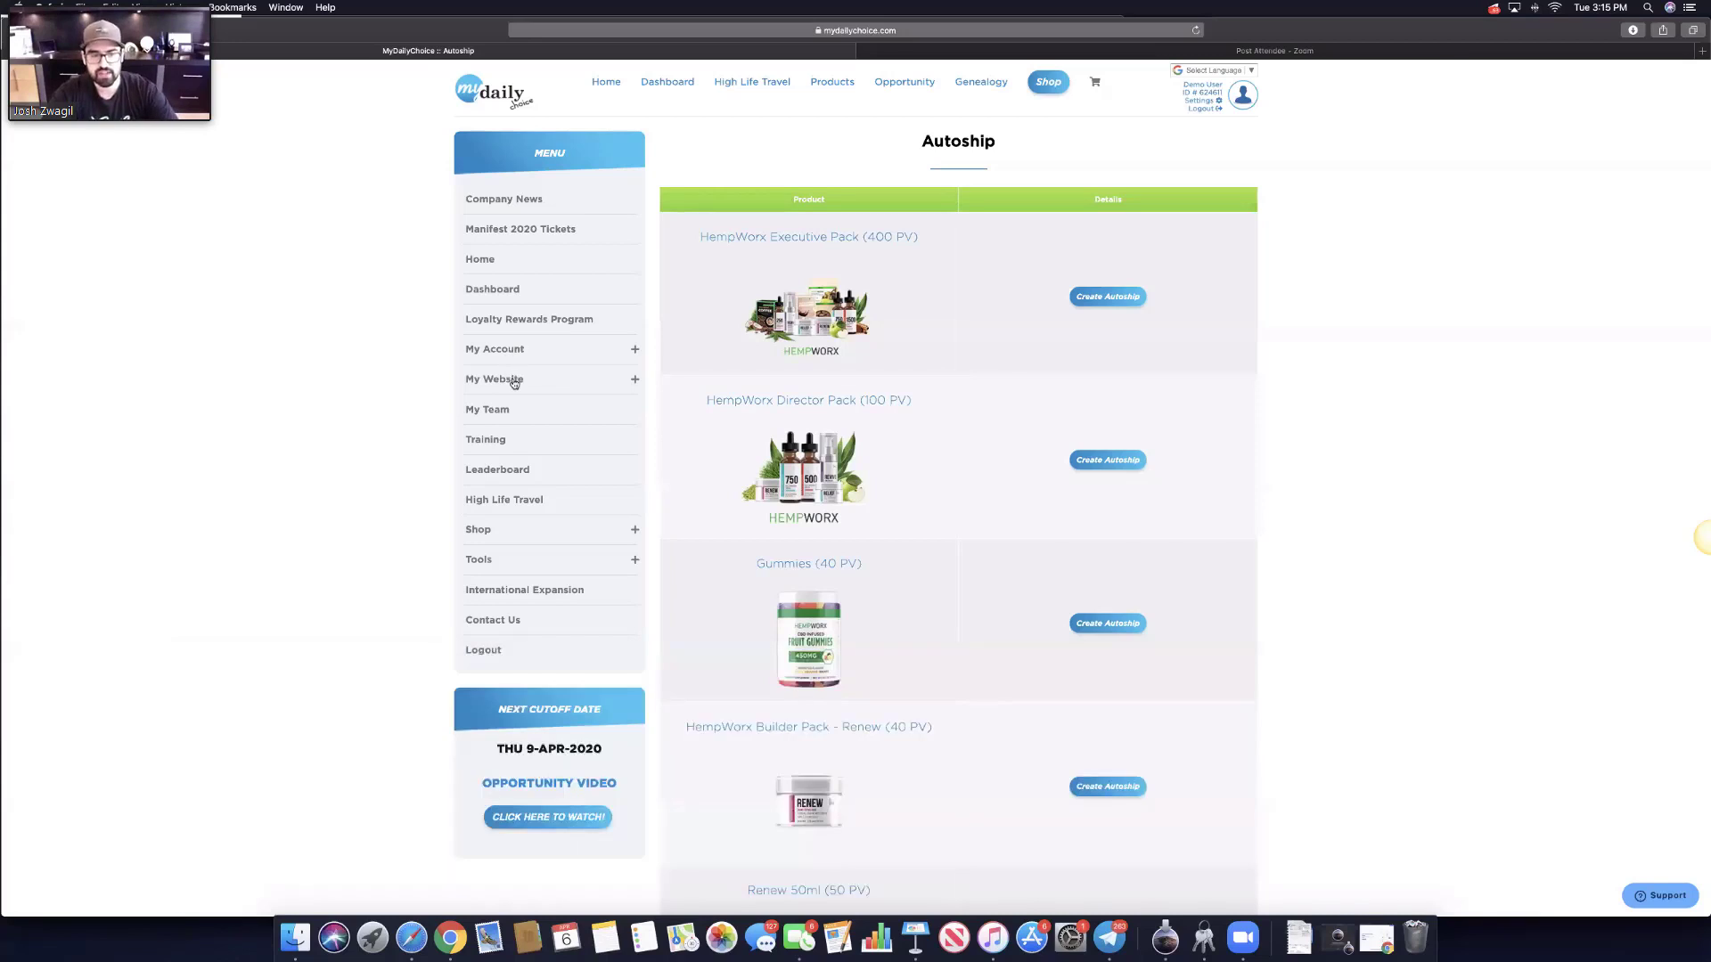
# Step: View the Contact Manager of My Website, and look through the Pre-Enrollee Capture Pages among the website URLs
pyautogui.click(632, 379)
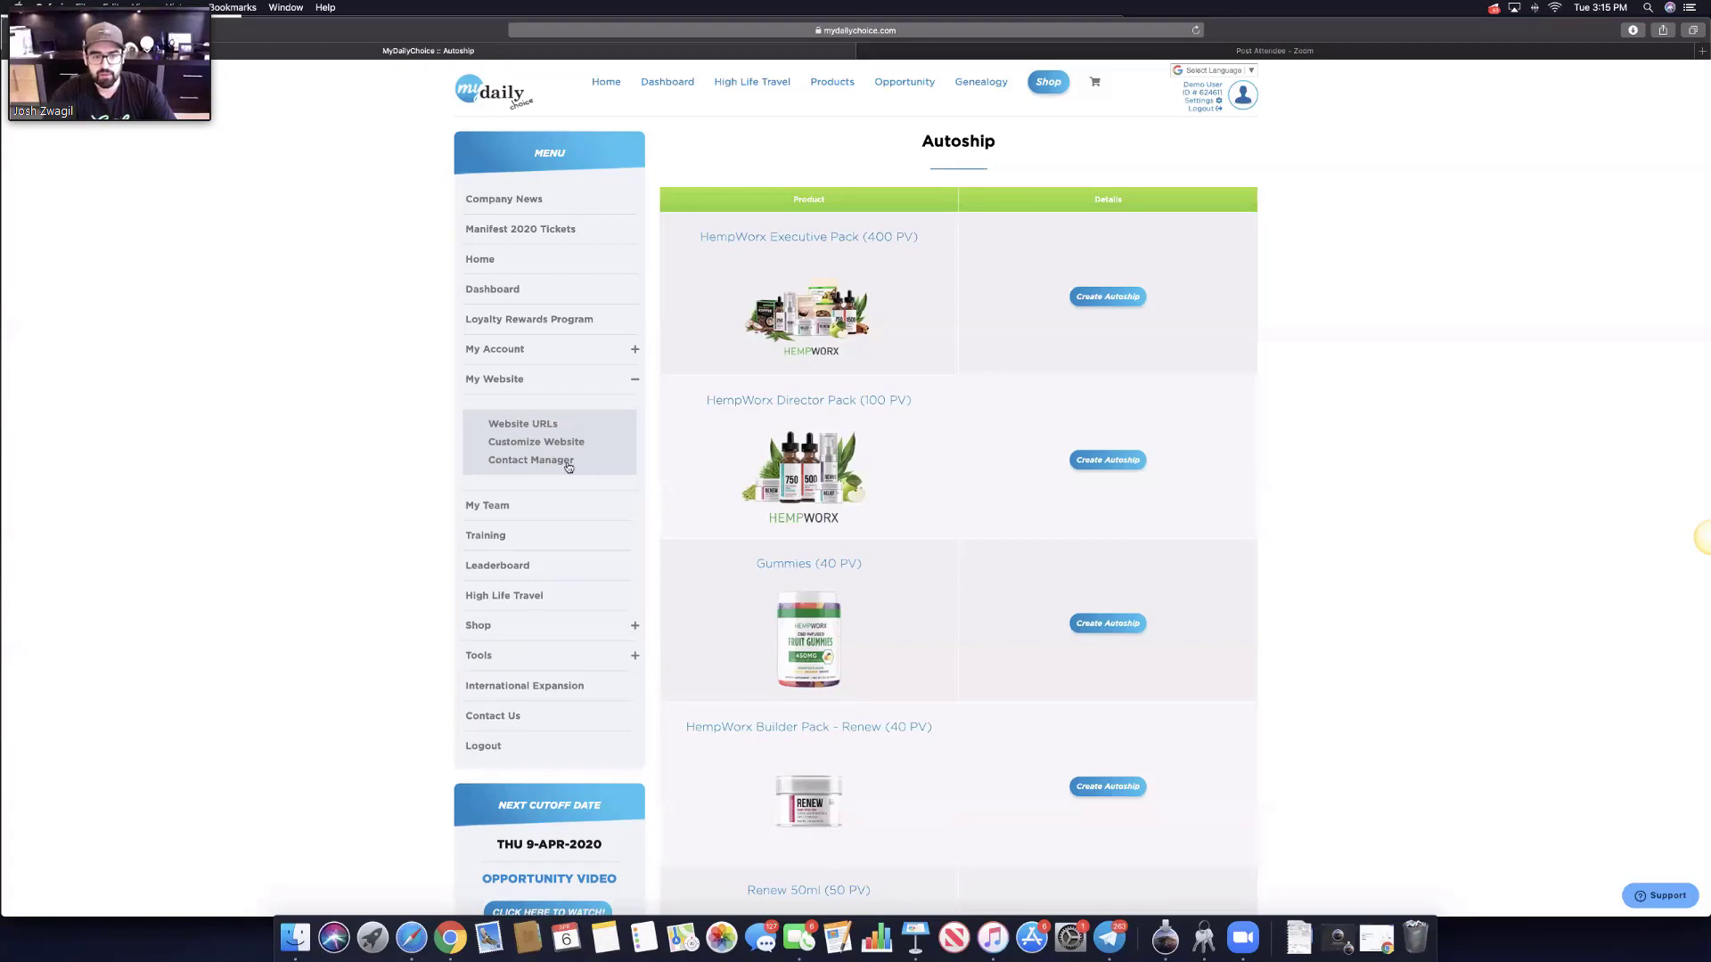
pyautogui.click(534, 460)
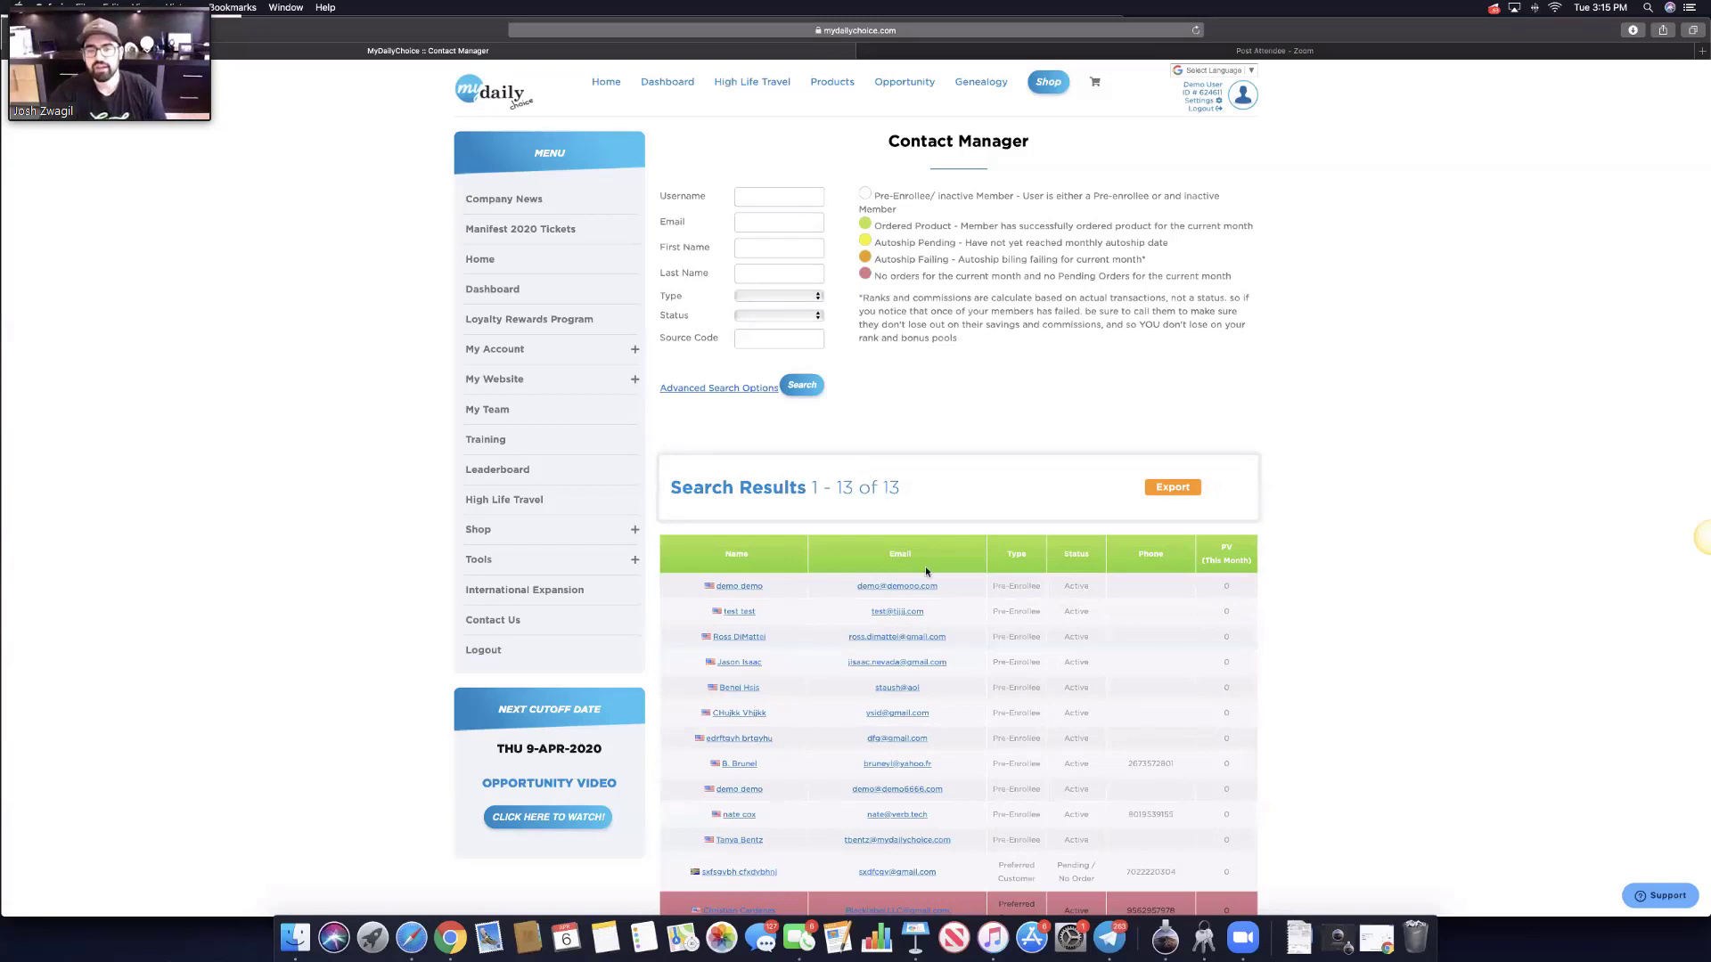
pyautogui.click(634, 382)
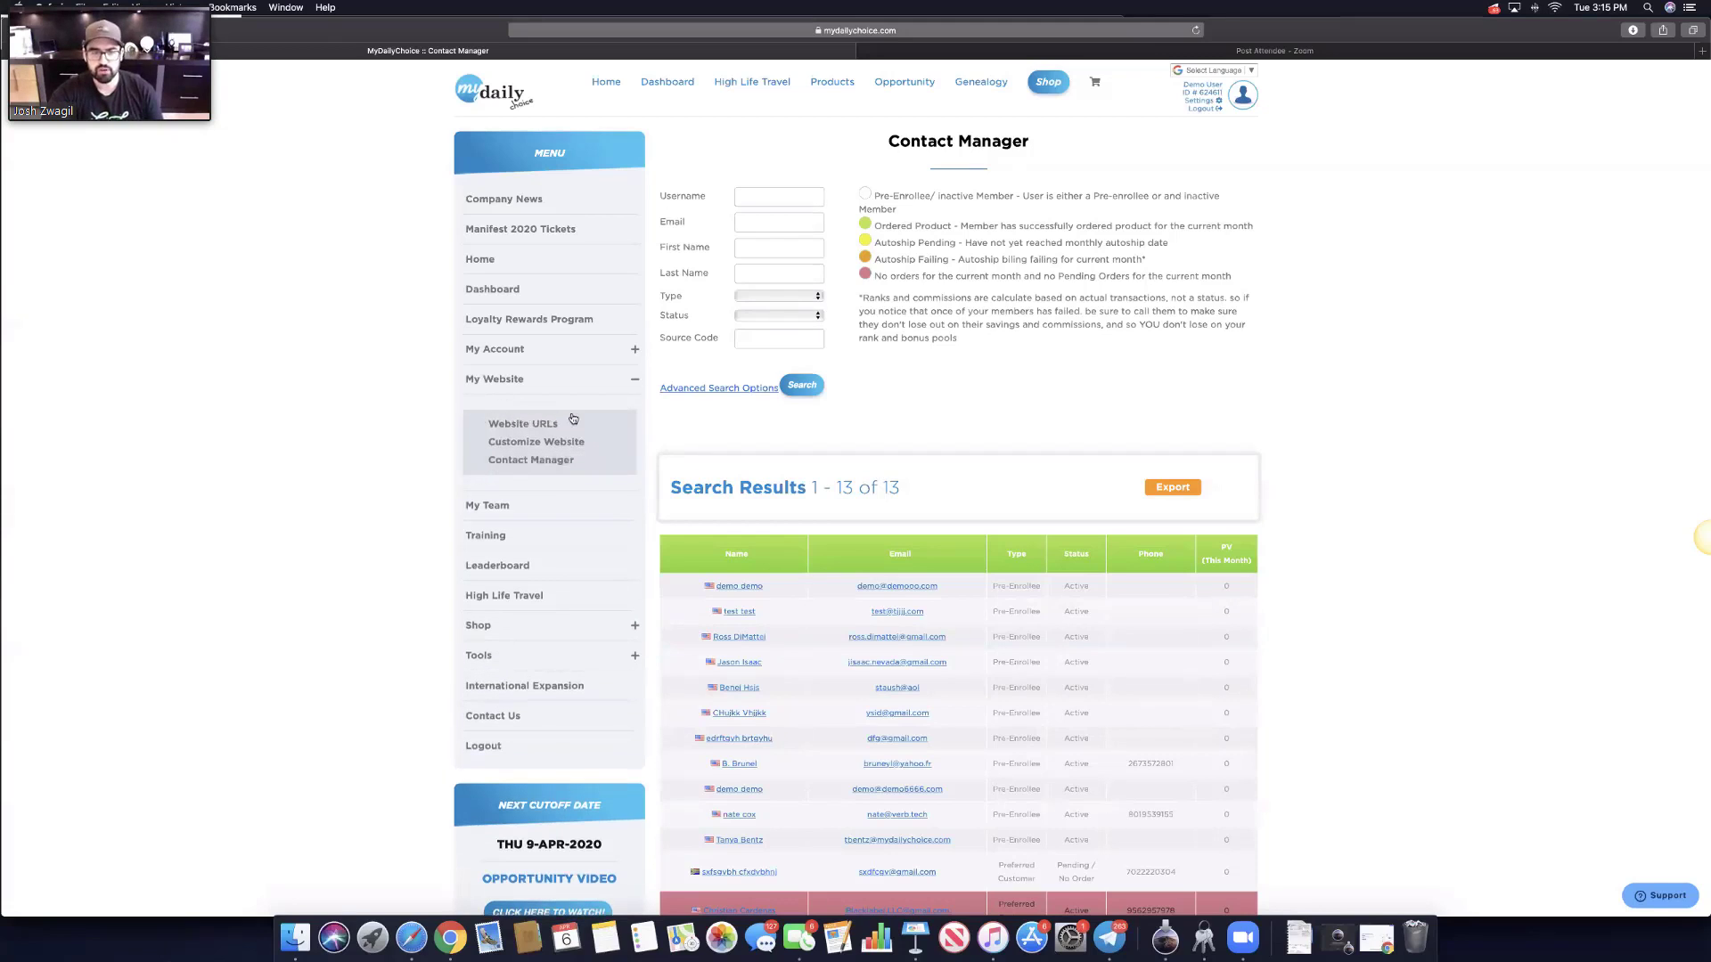
pyautogui.click(540, 427)
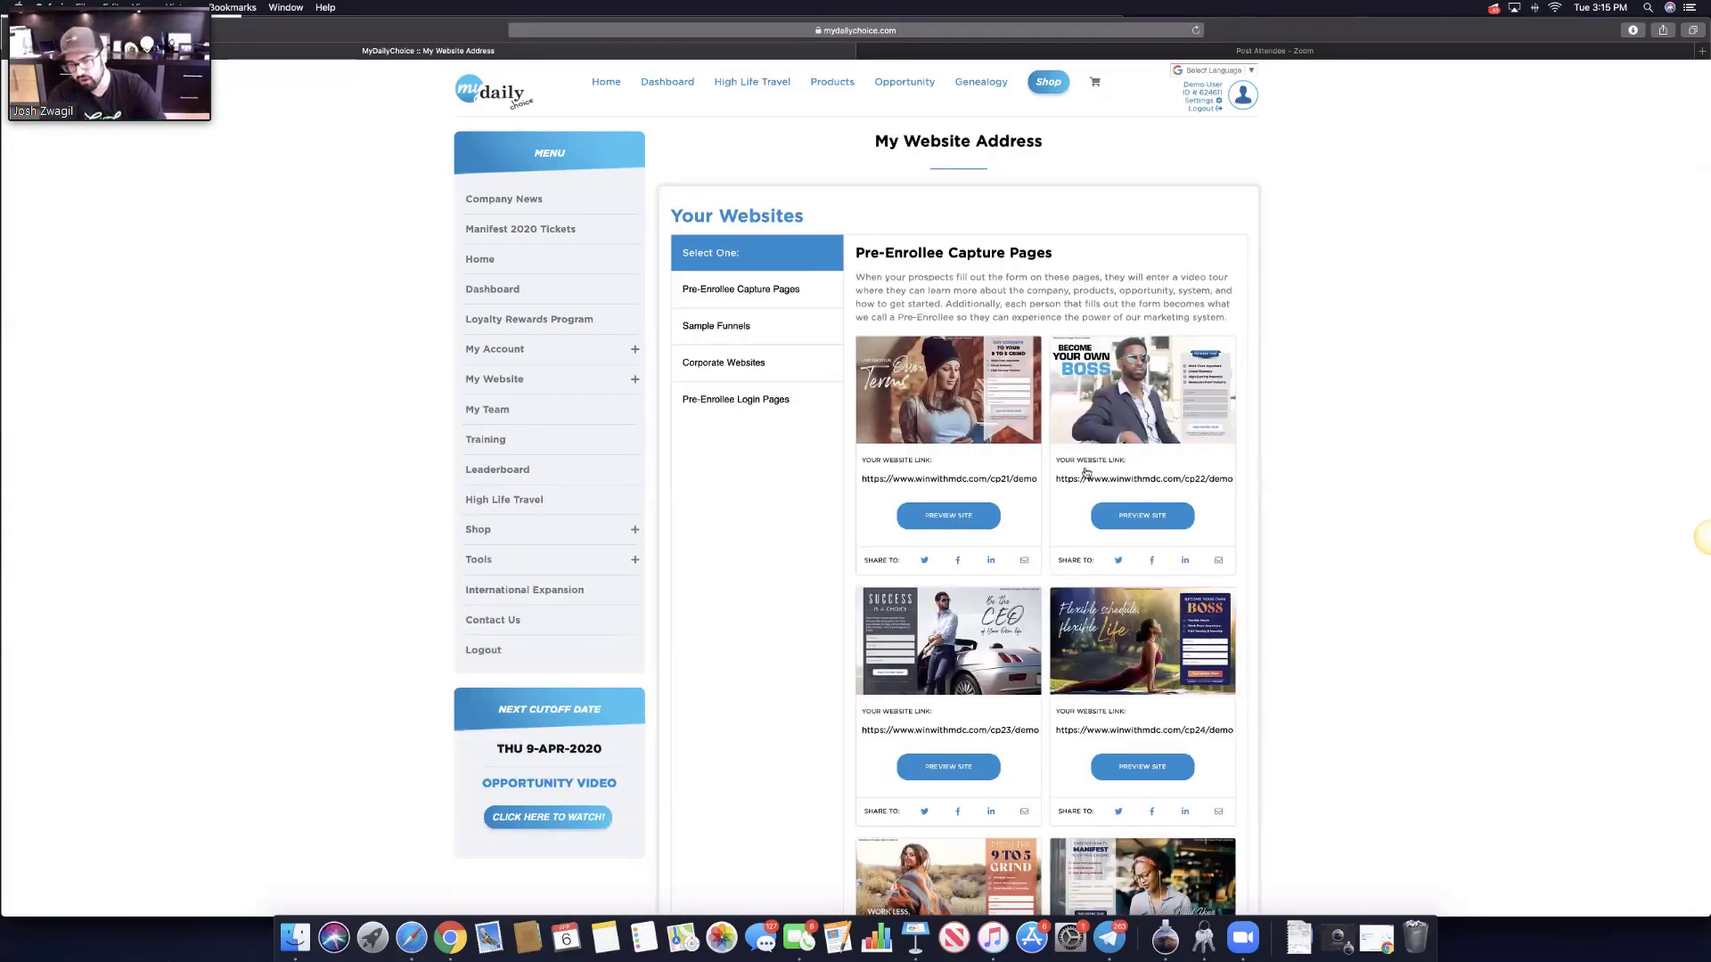
pyautogui.scroll(-2, 1086, 472)
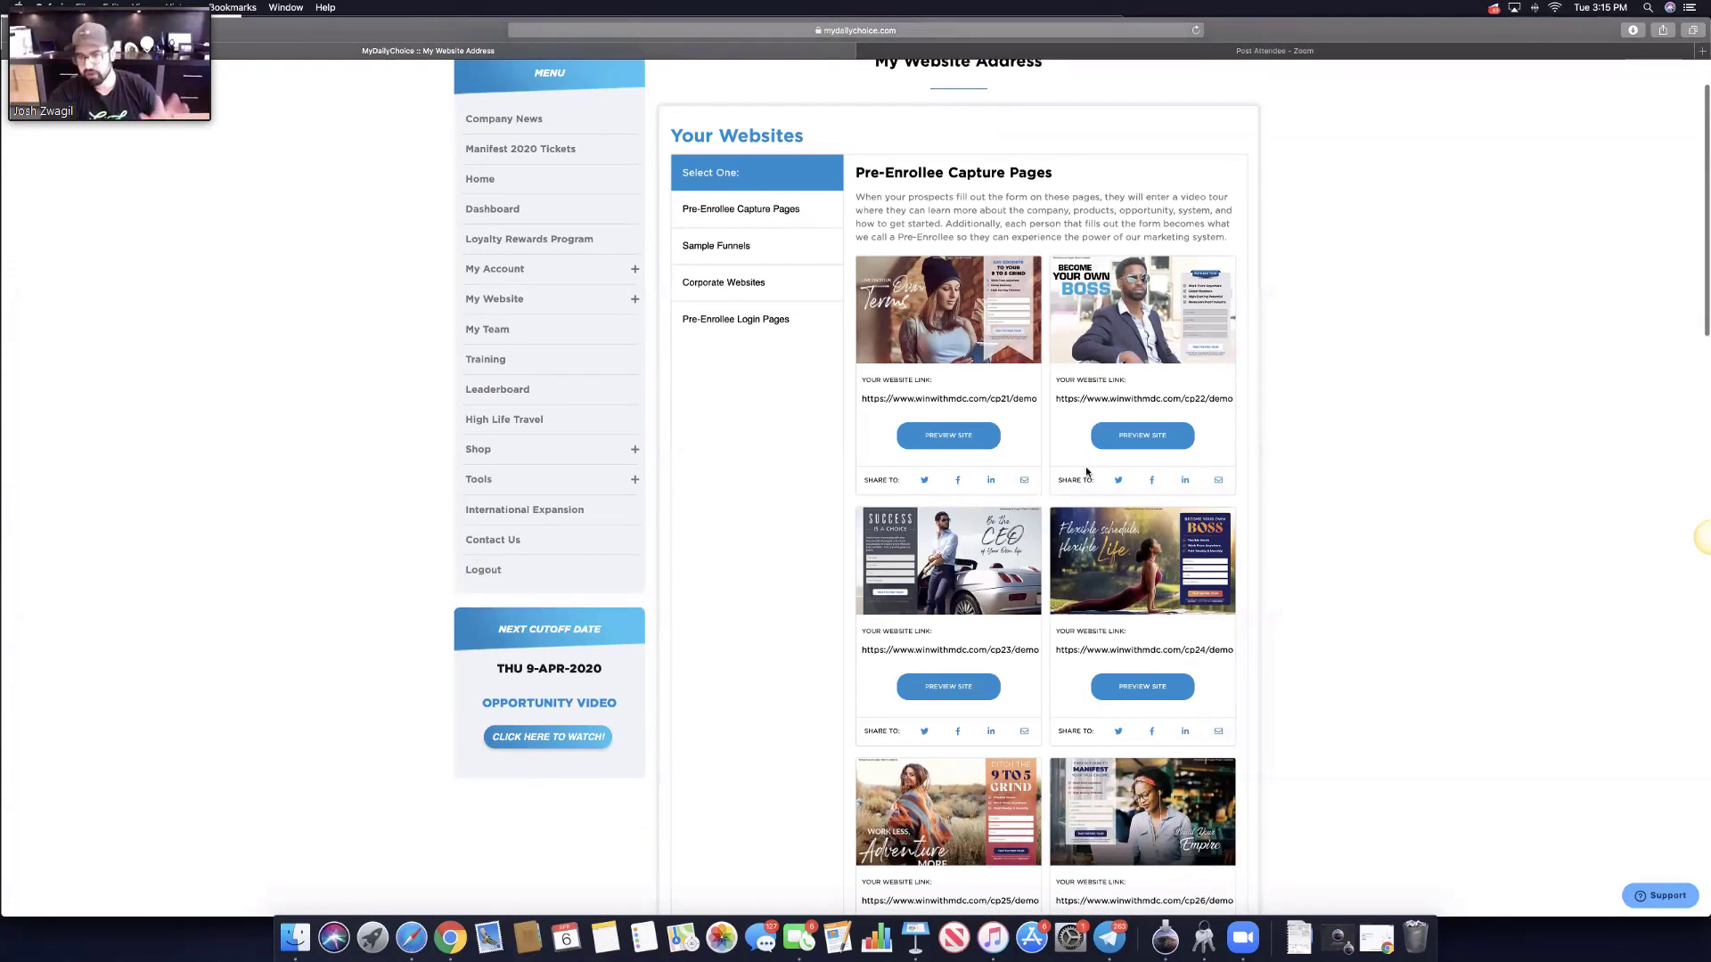
pyautogui.scroll(-3, 941, 429)
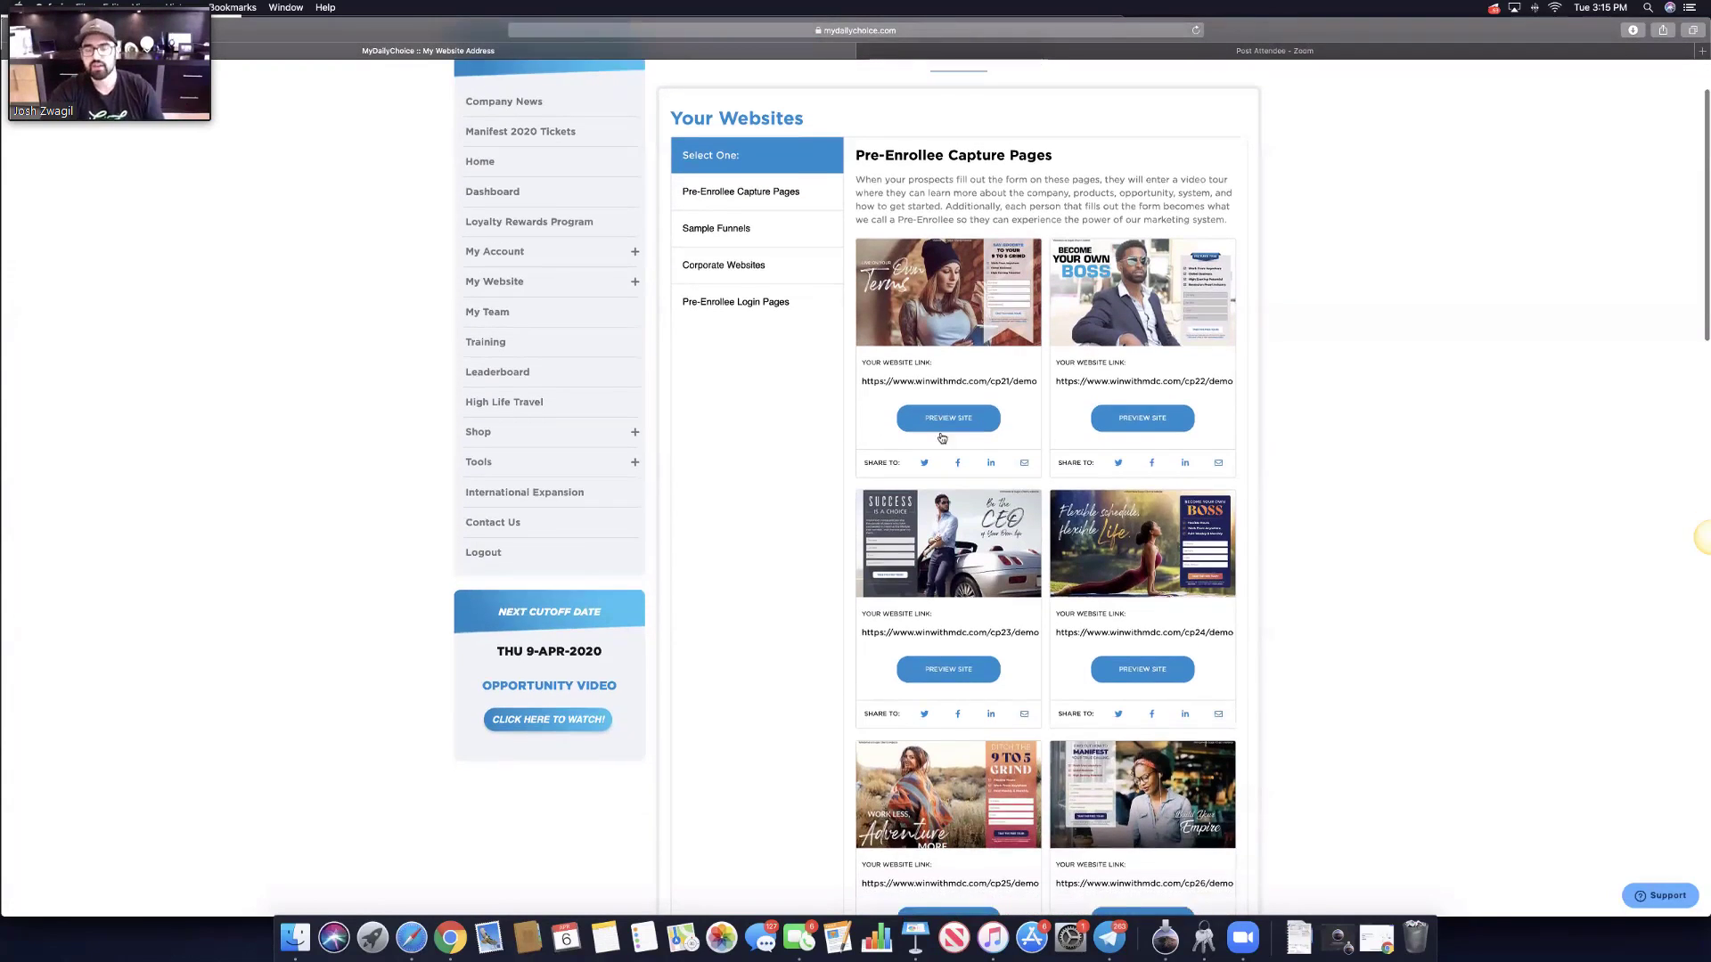
pyautogui.scroll(-1, 942, 434)
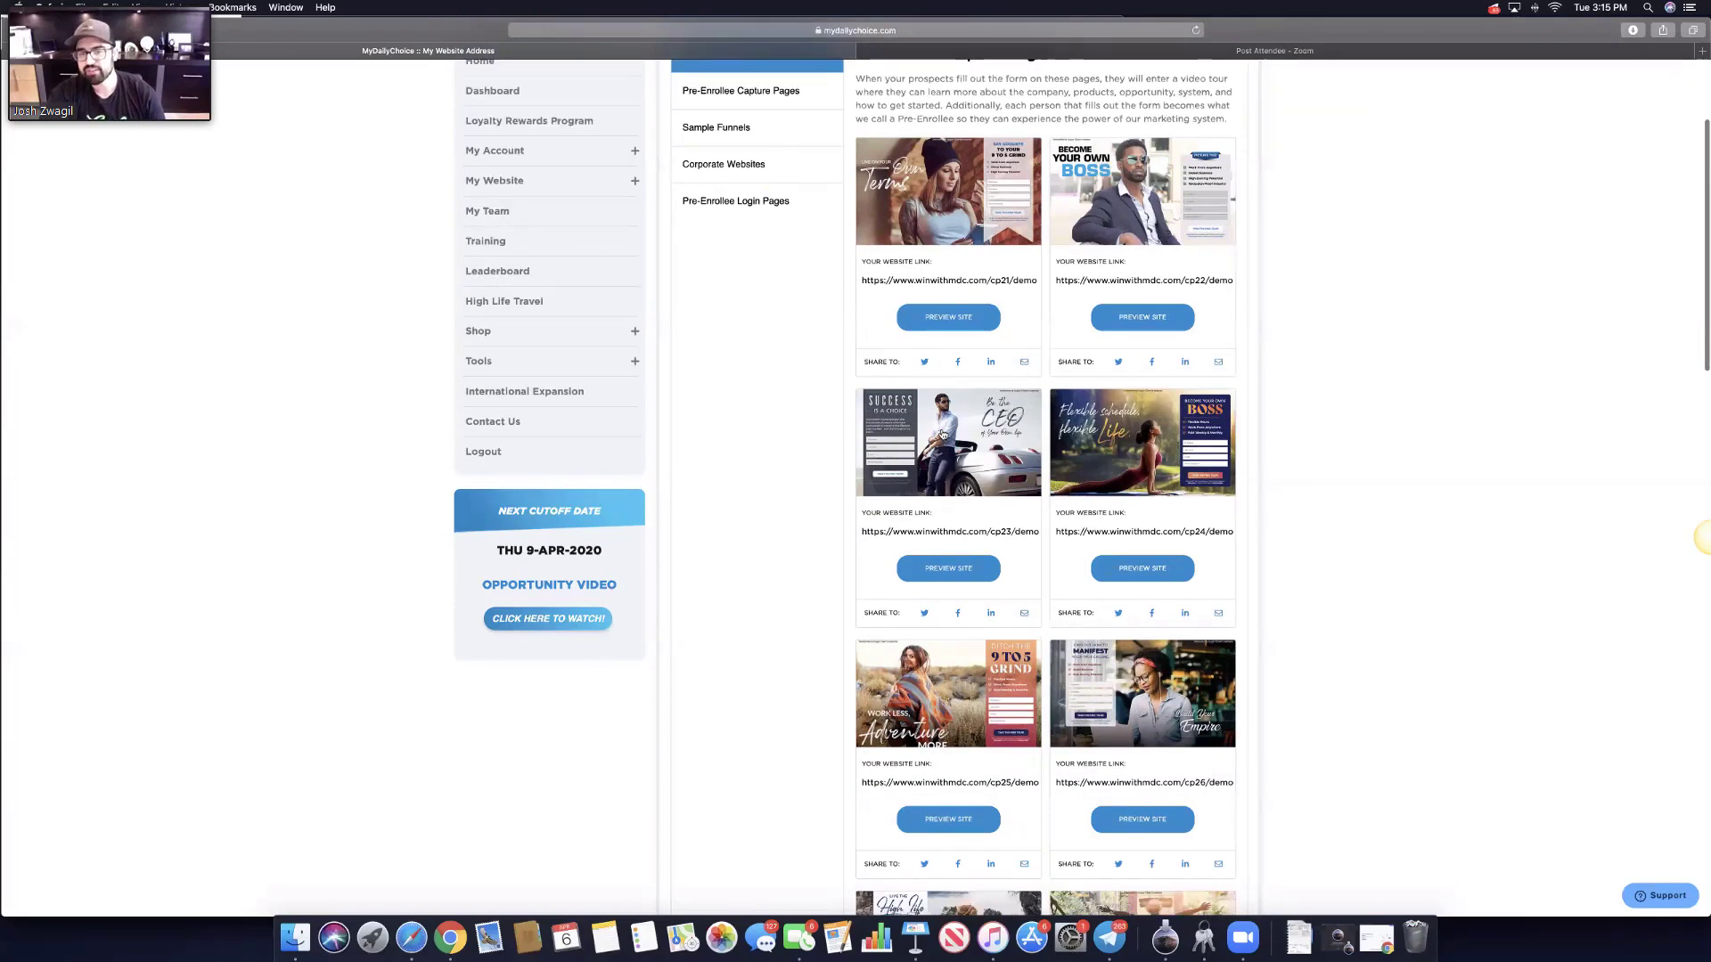
pyautogui.scroll(5, 942, 434)
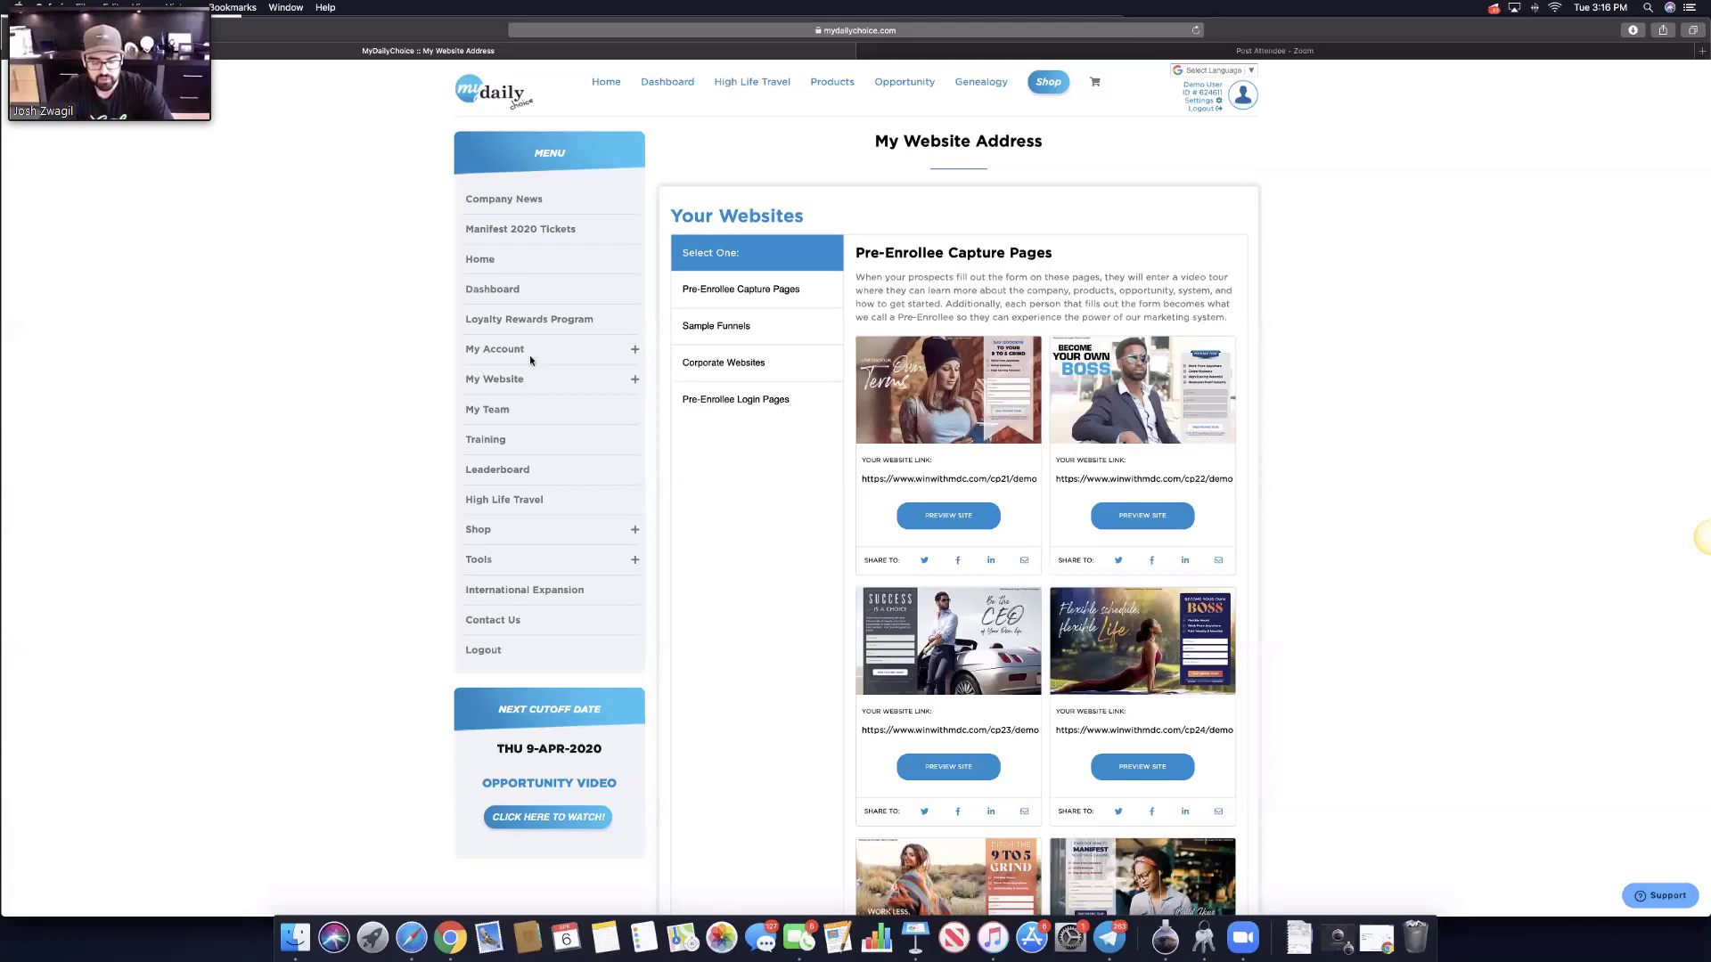
# Step: Open the Training Videos page and browse its categories, including Convention Training, Product Training and Other Training Videos
pyautogui.click(485, 441)
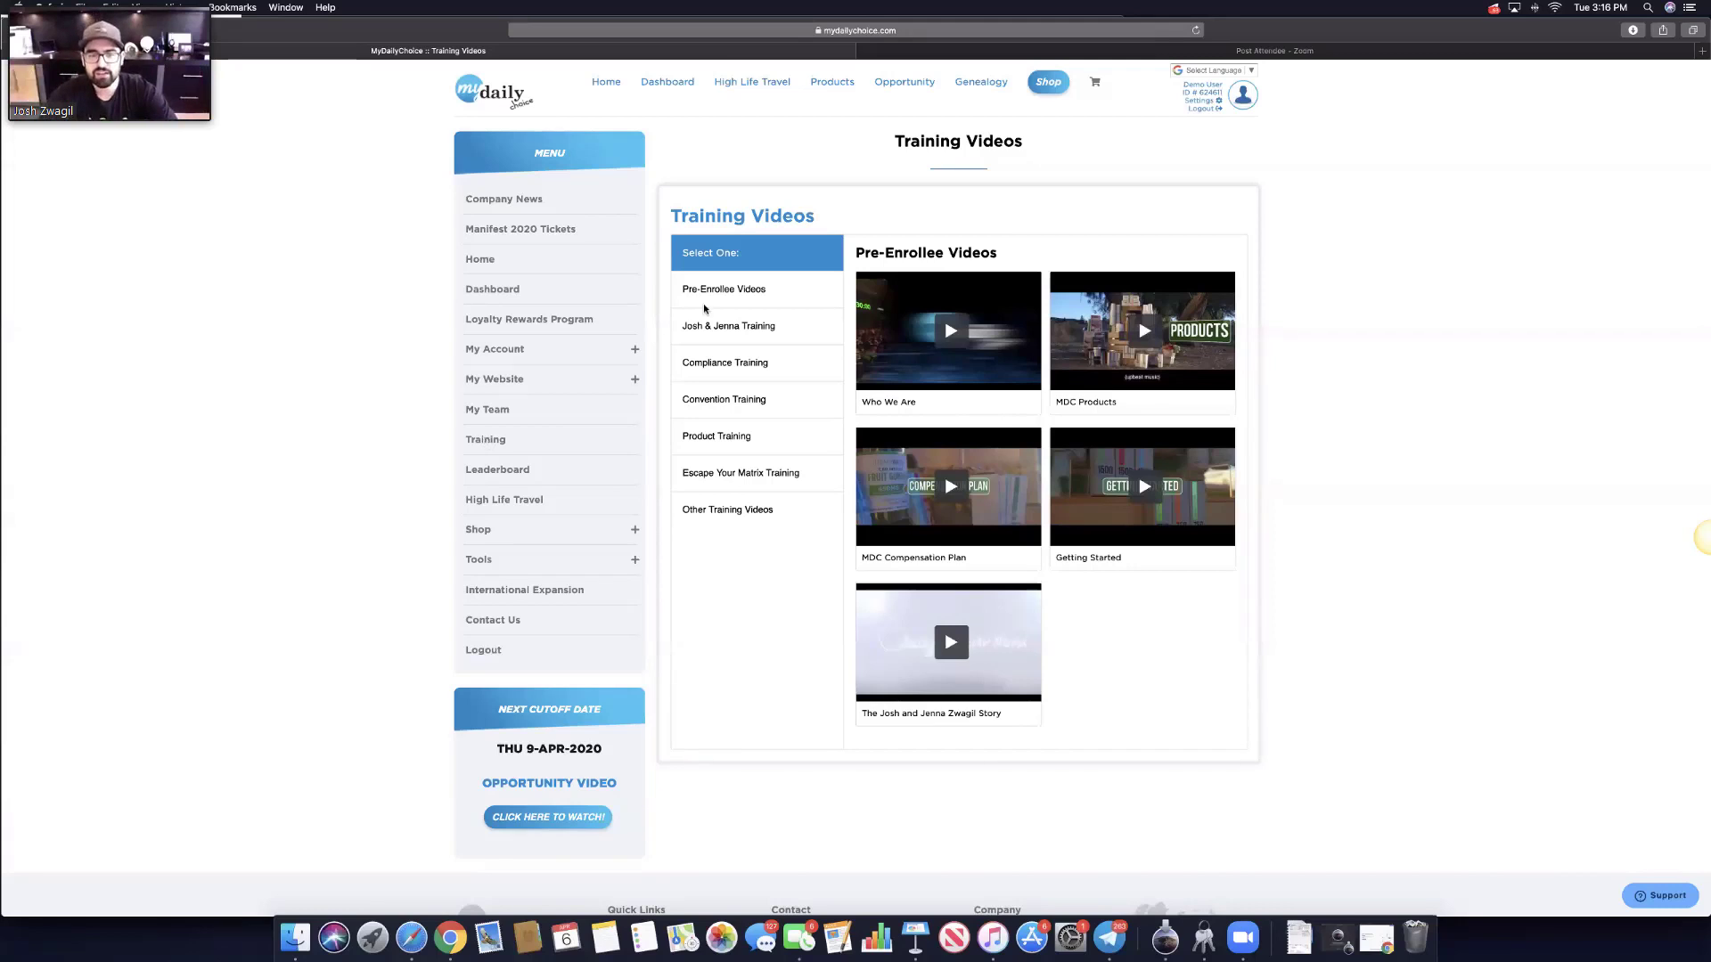
pyautogui.click(747, 329)
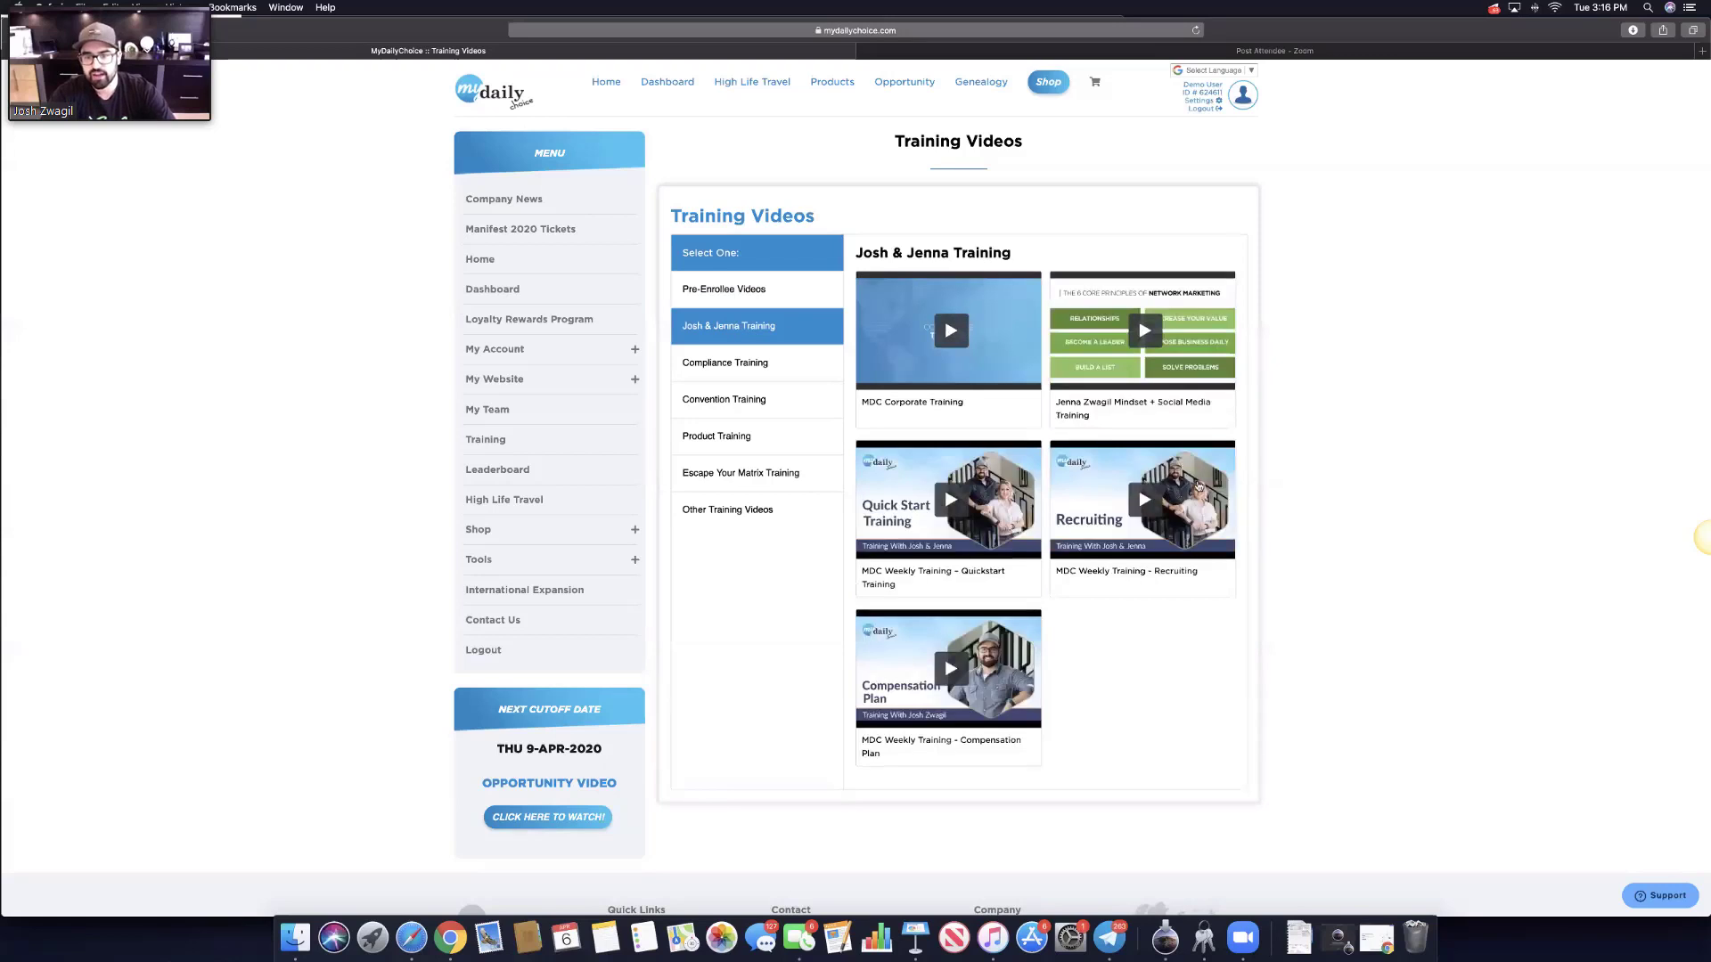
pyautogui.click(749, 363)
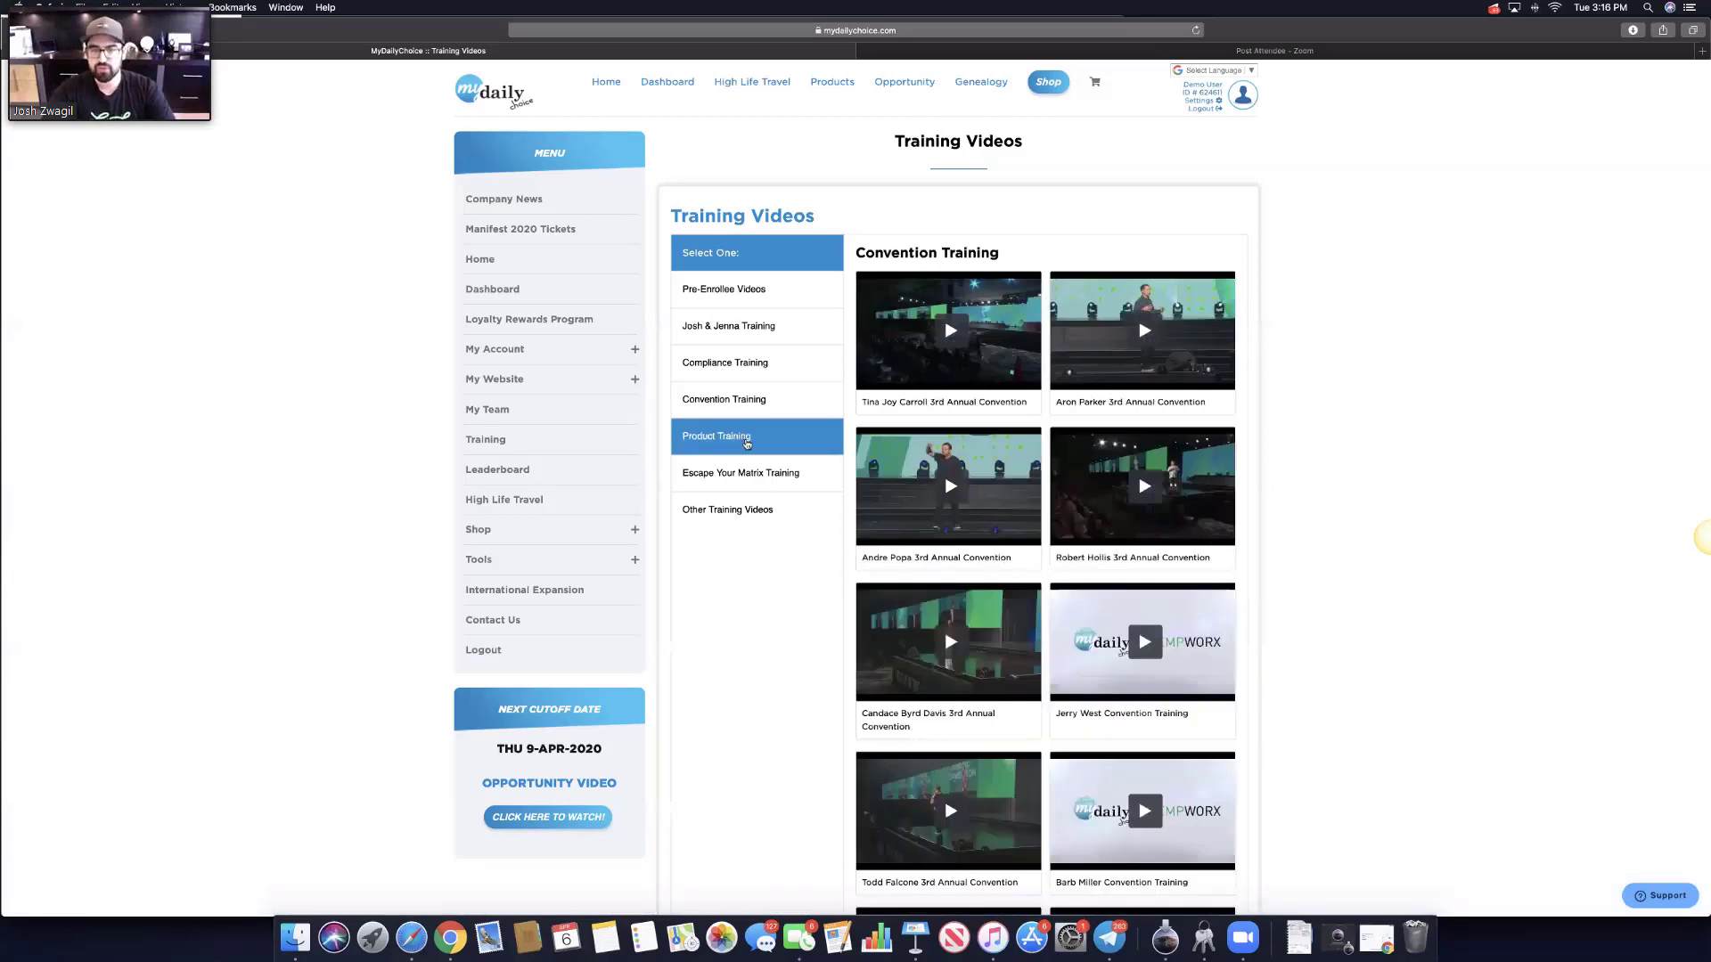
pyautogui.click(747, 443)
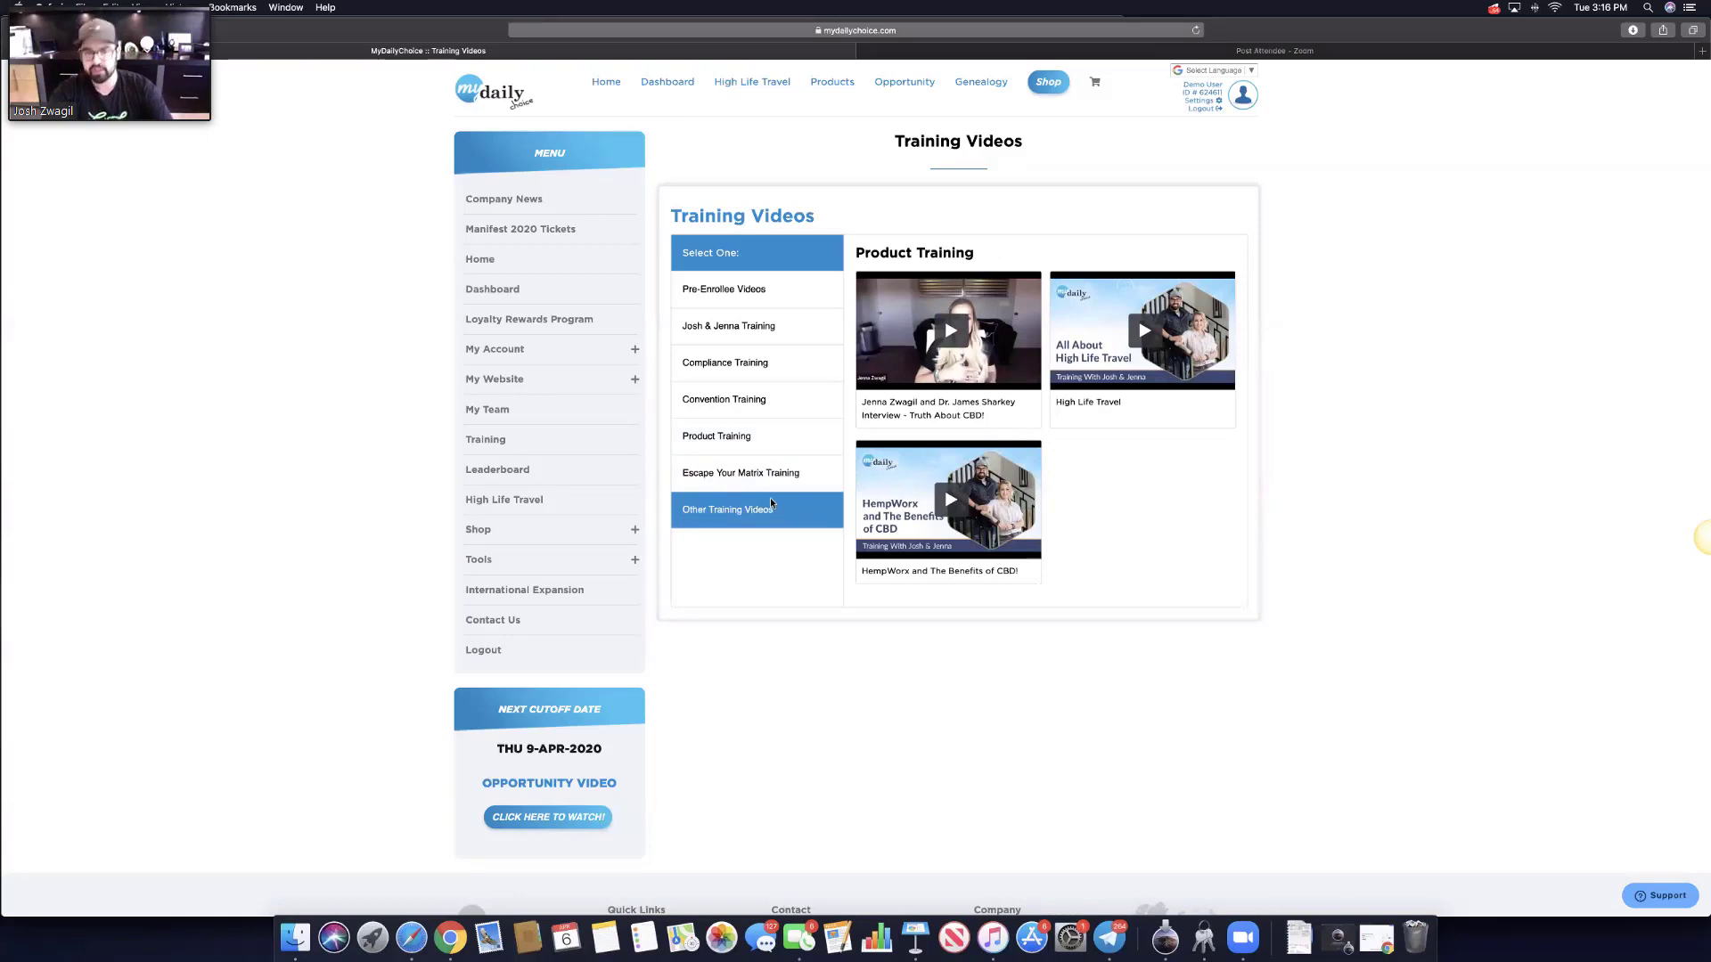
pyautogui.click(772, 504)
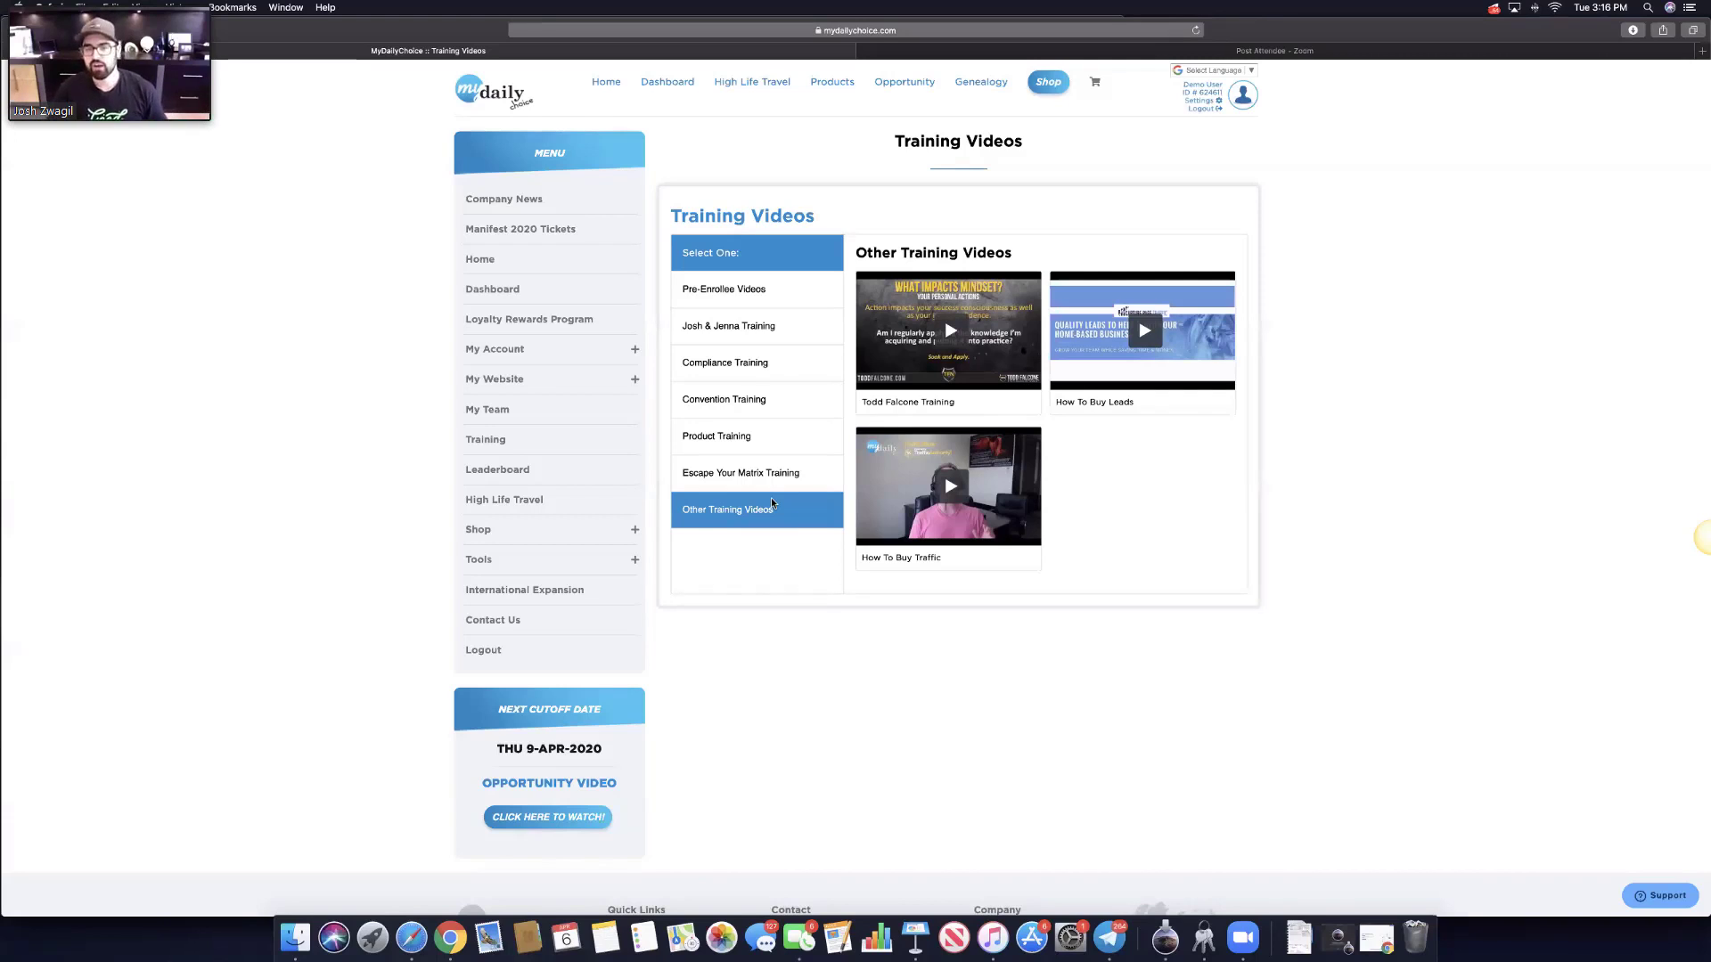
pyautogui.click(725, 290)
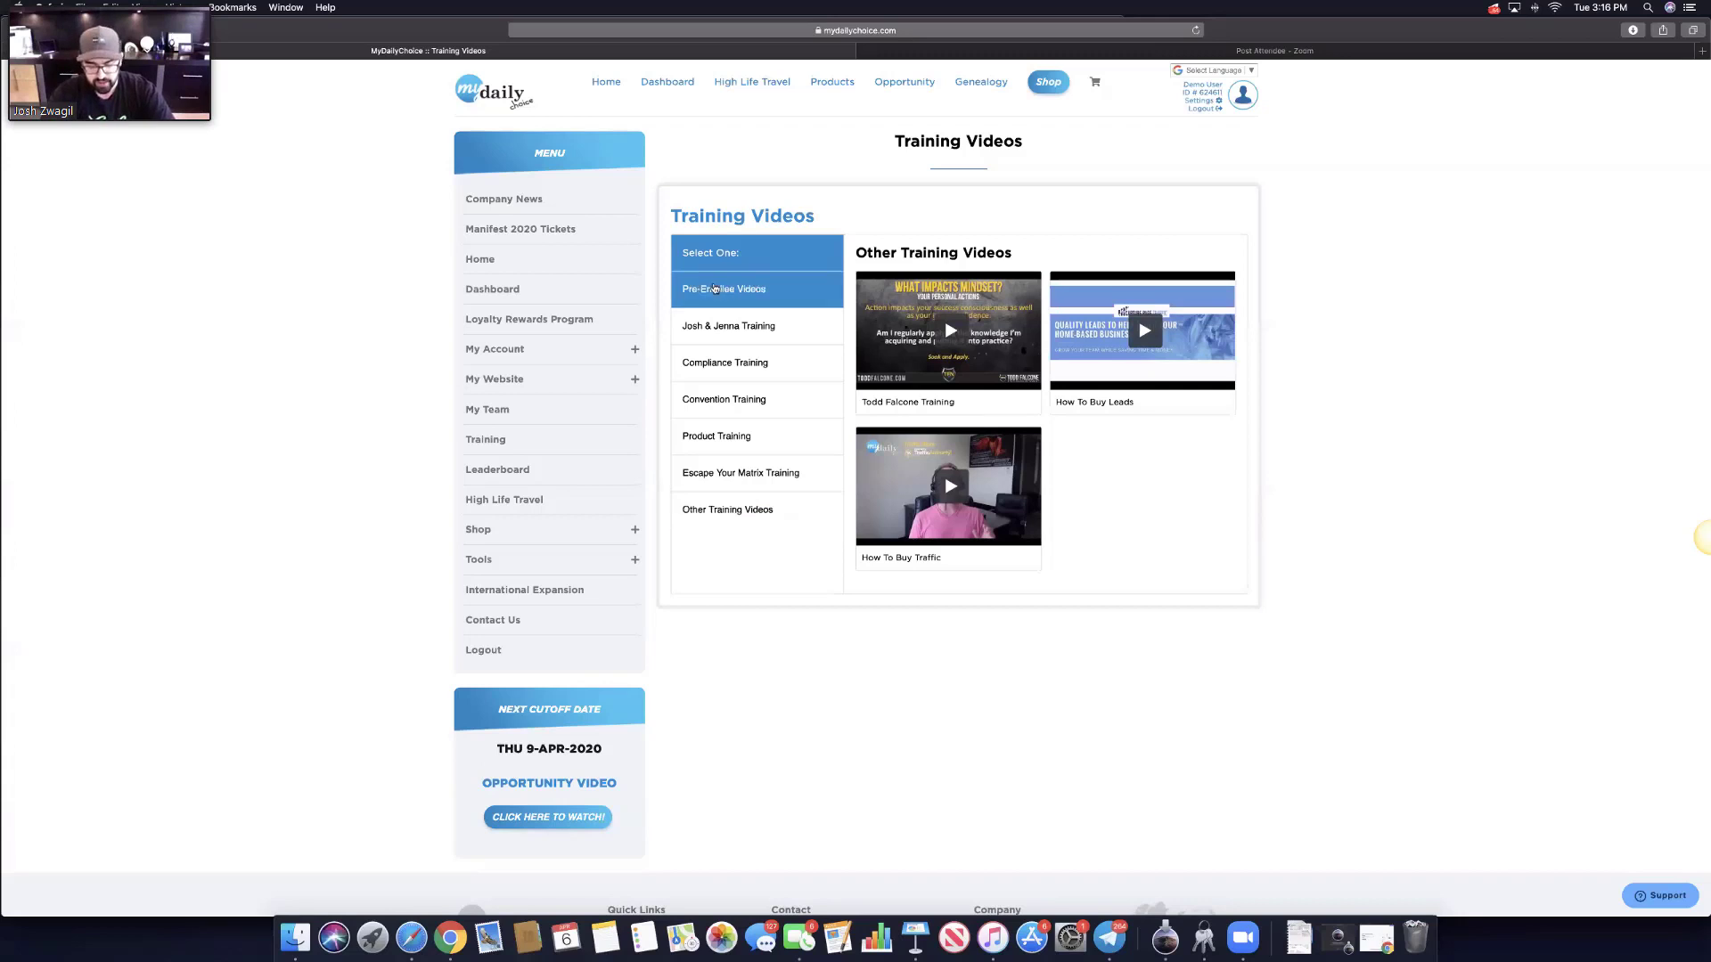
# Step: Open the account's Rotator/Placement Tool and view the allocator's leg placement options
pyautogui.click(512, 352)
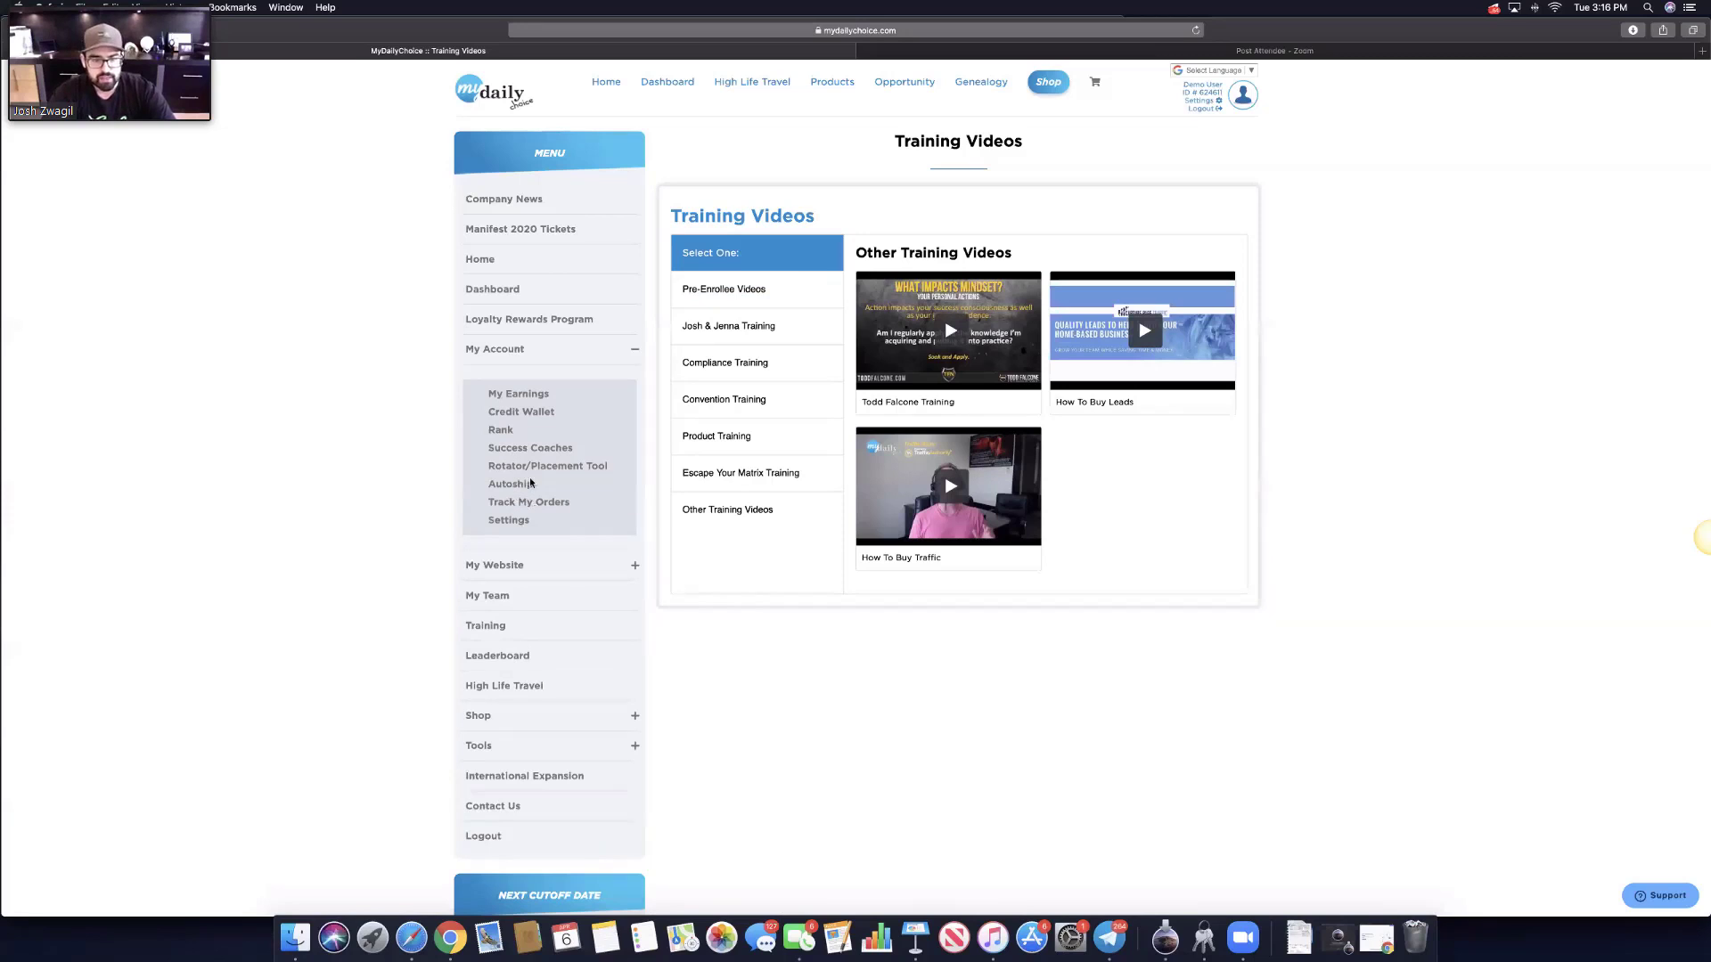
pyautogui.click(615, 467)
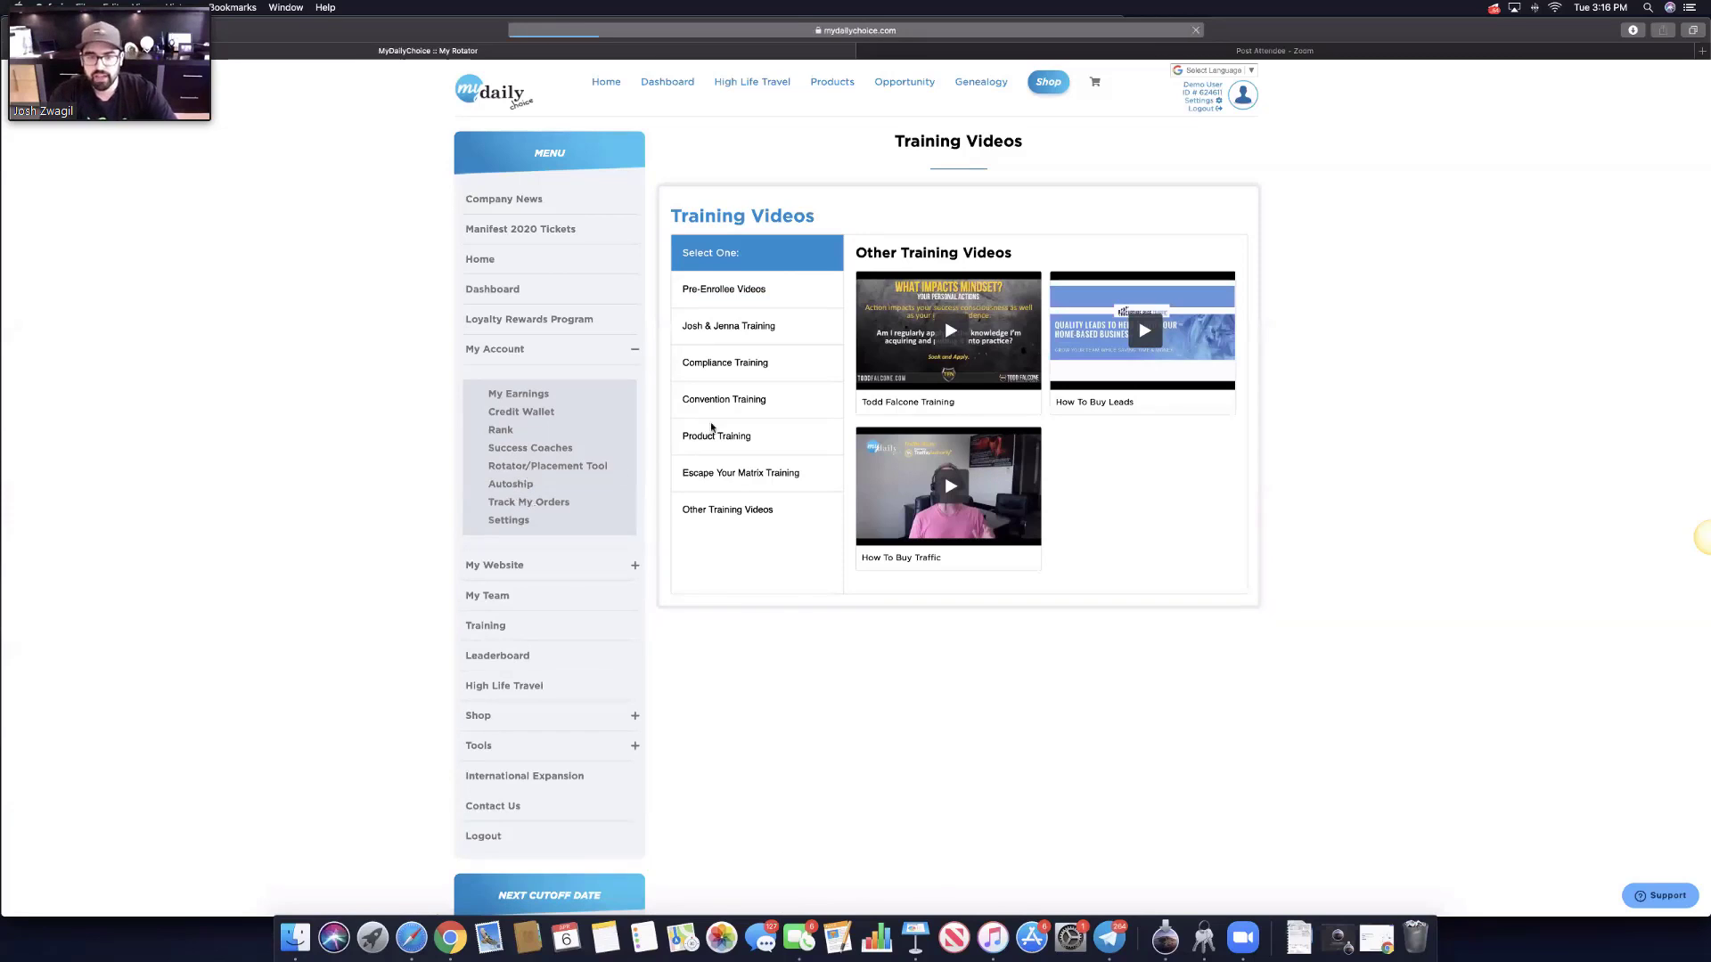
pyautogui.scroll(-1, 785, 435)
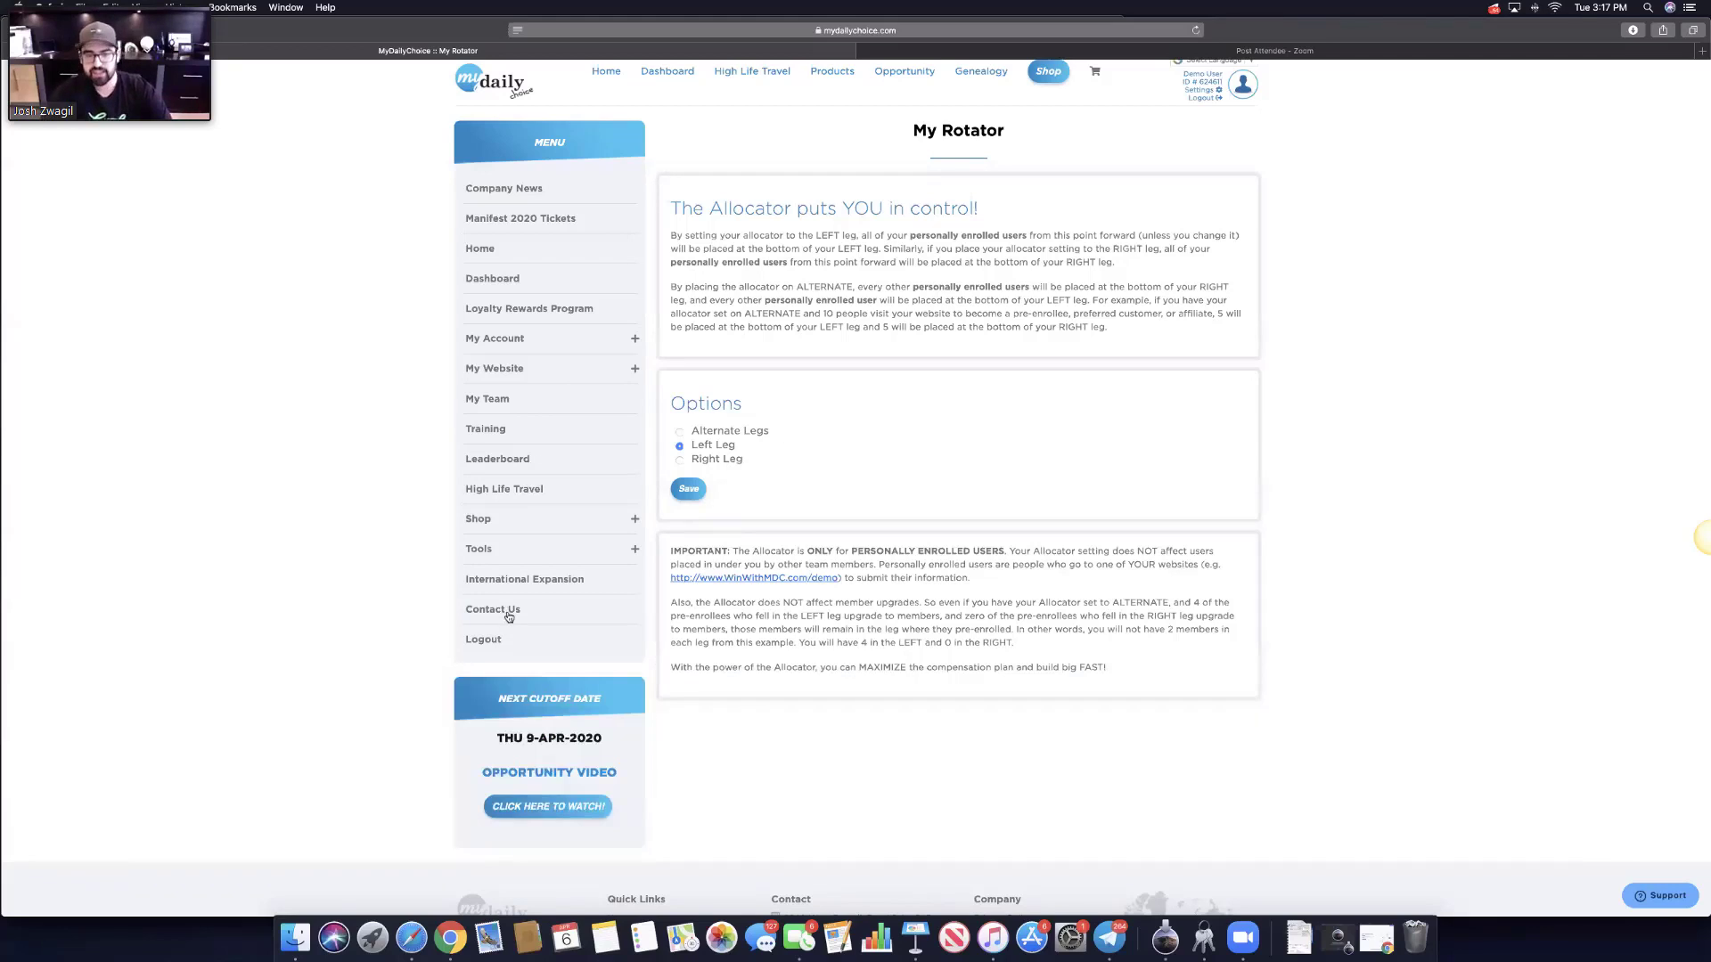
# Step: Open the Contact Us page and look through the corporate office, customer support, return address and live chat options
pyautogui.click(508, 611)
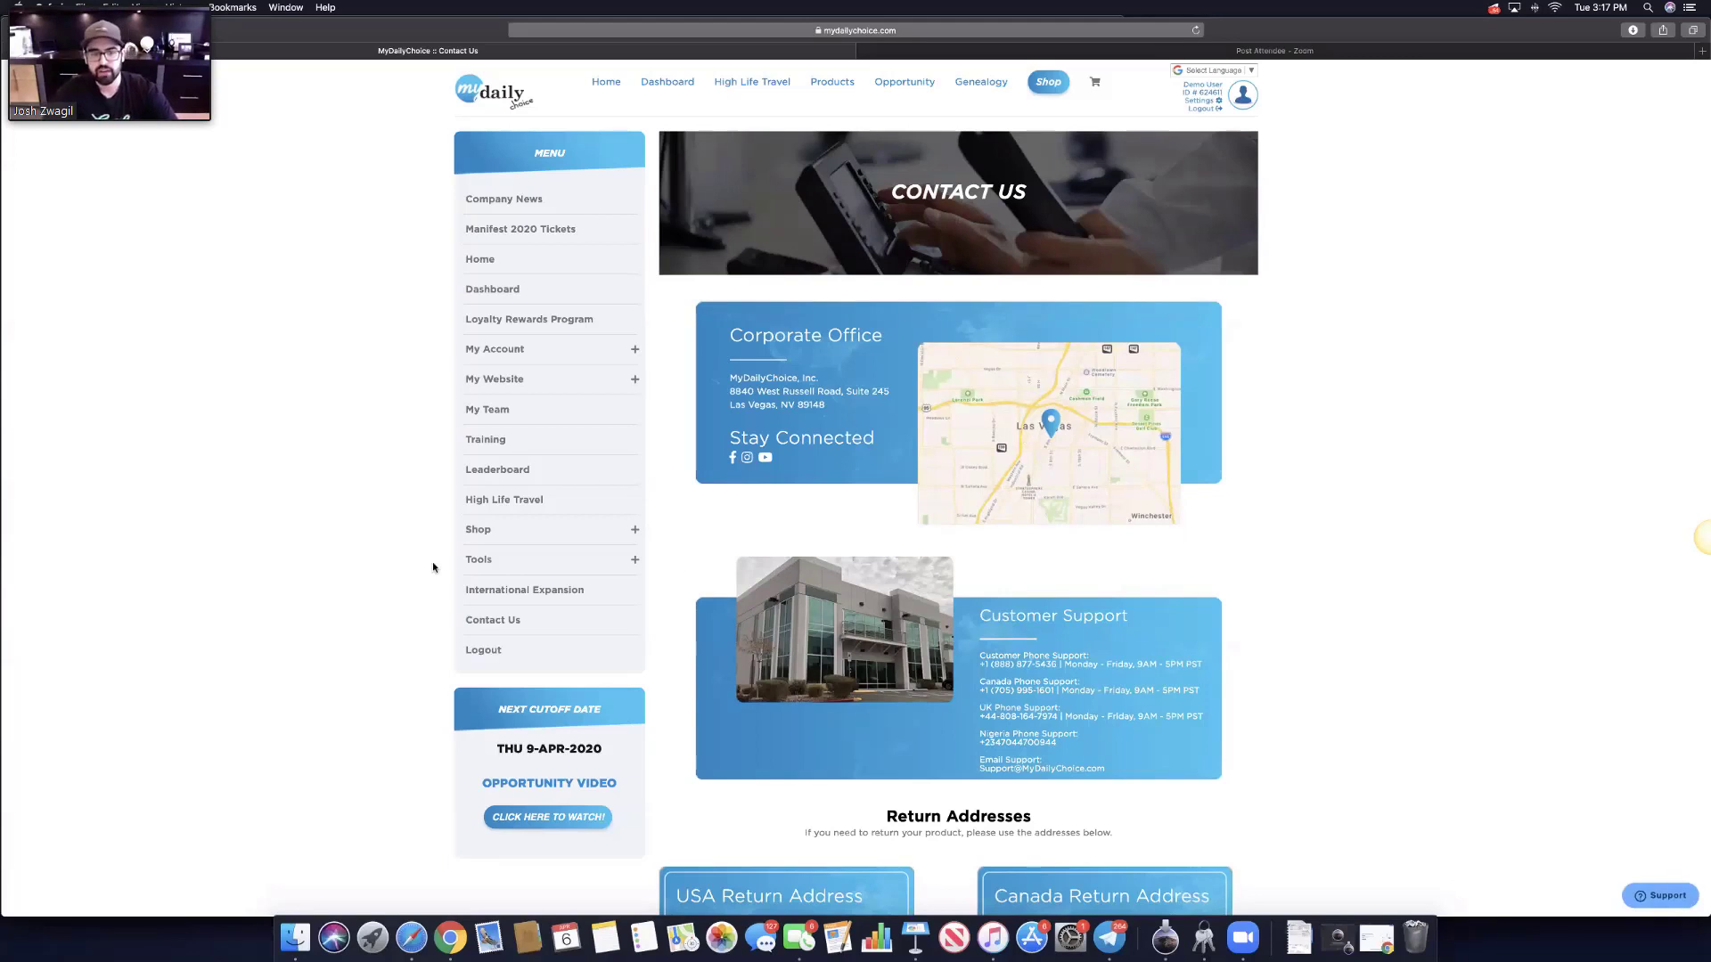
pyautogui.scroll(-2, 522, 568)
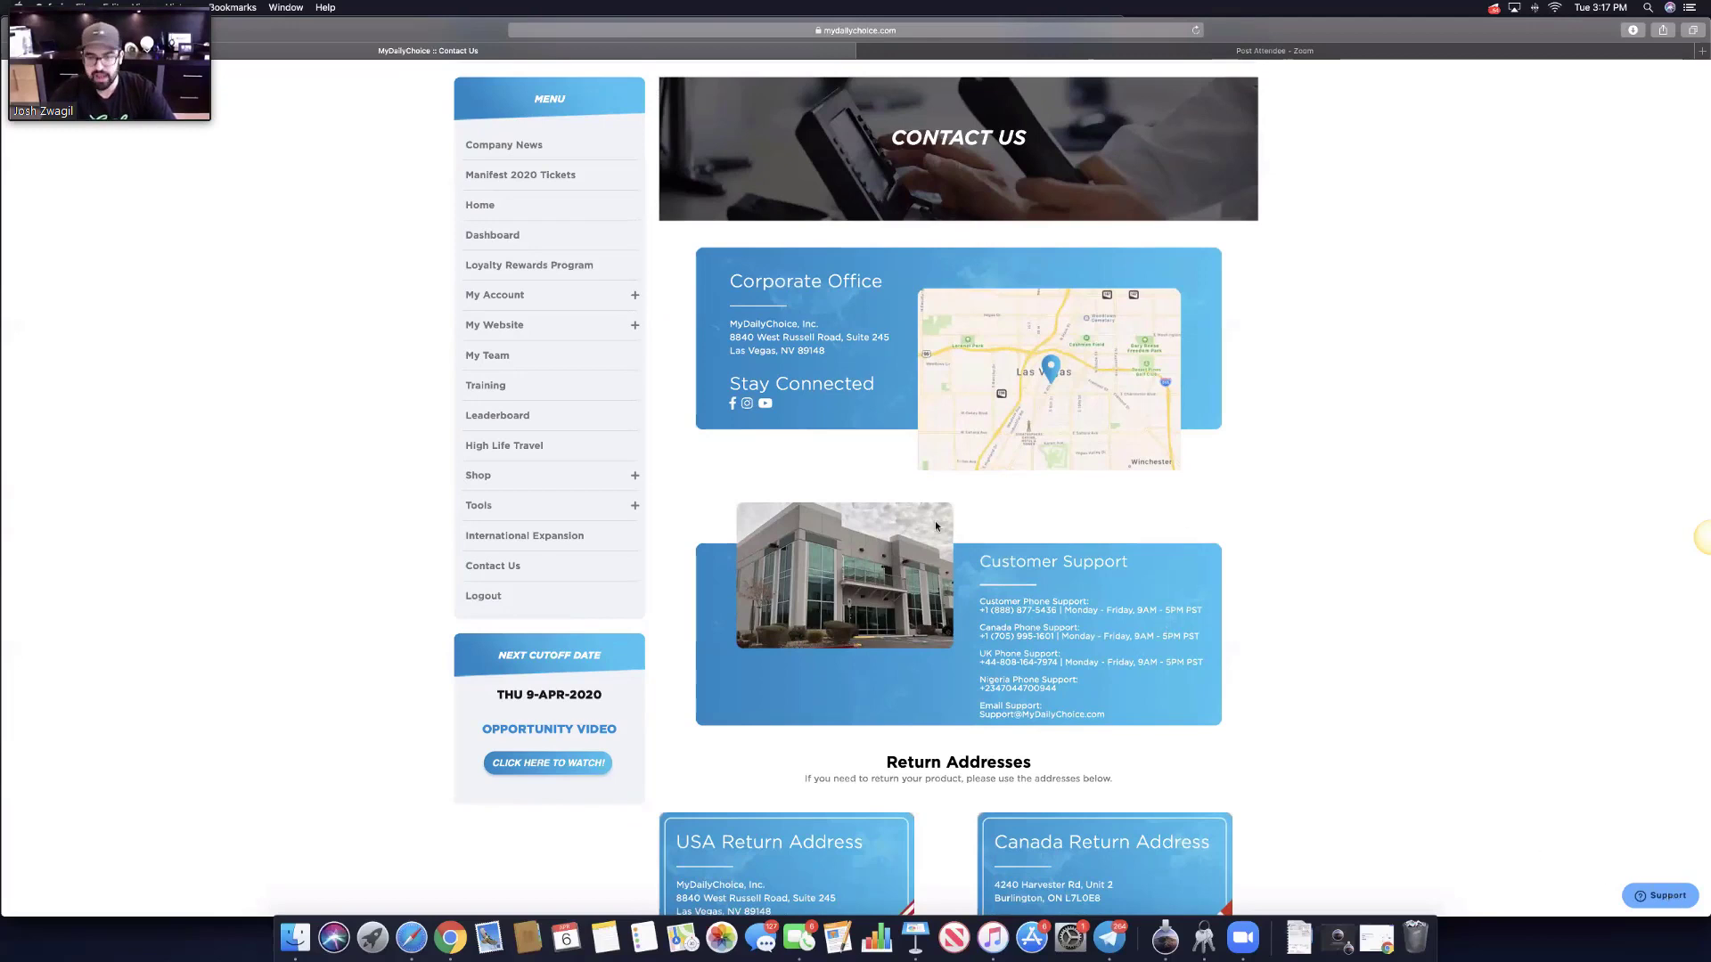
pyautogui.scroll(-3, 934, 525)
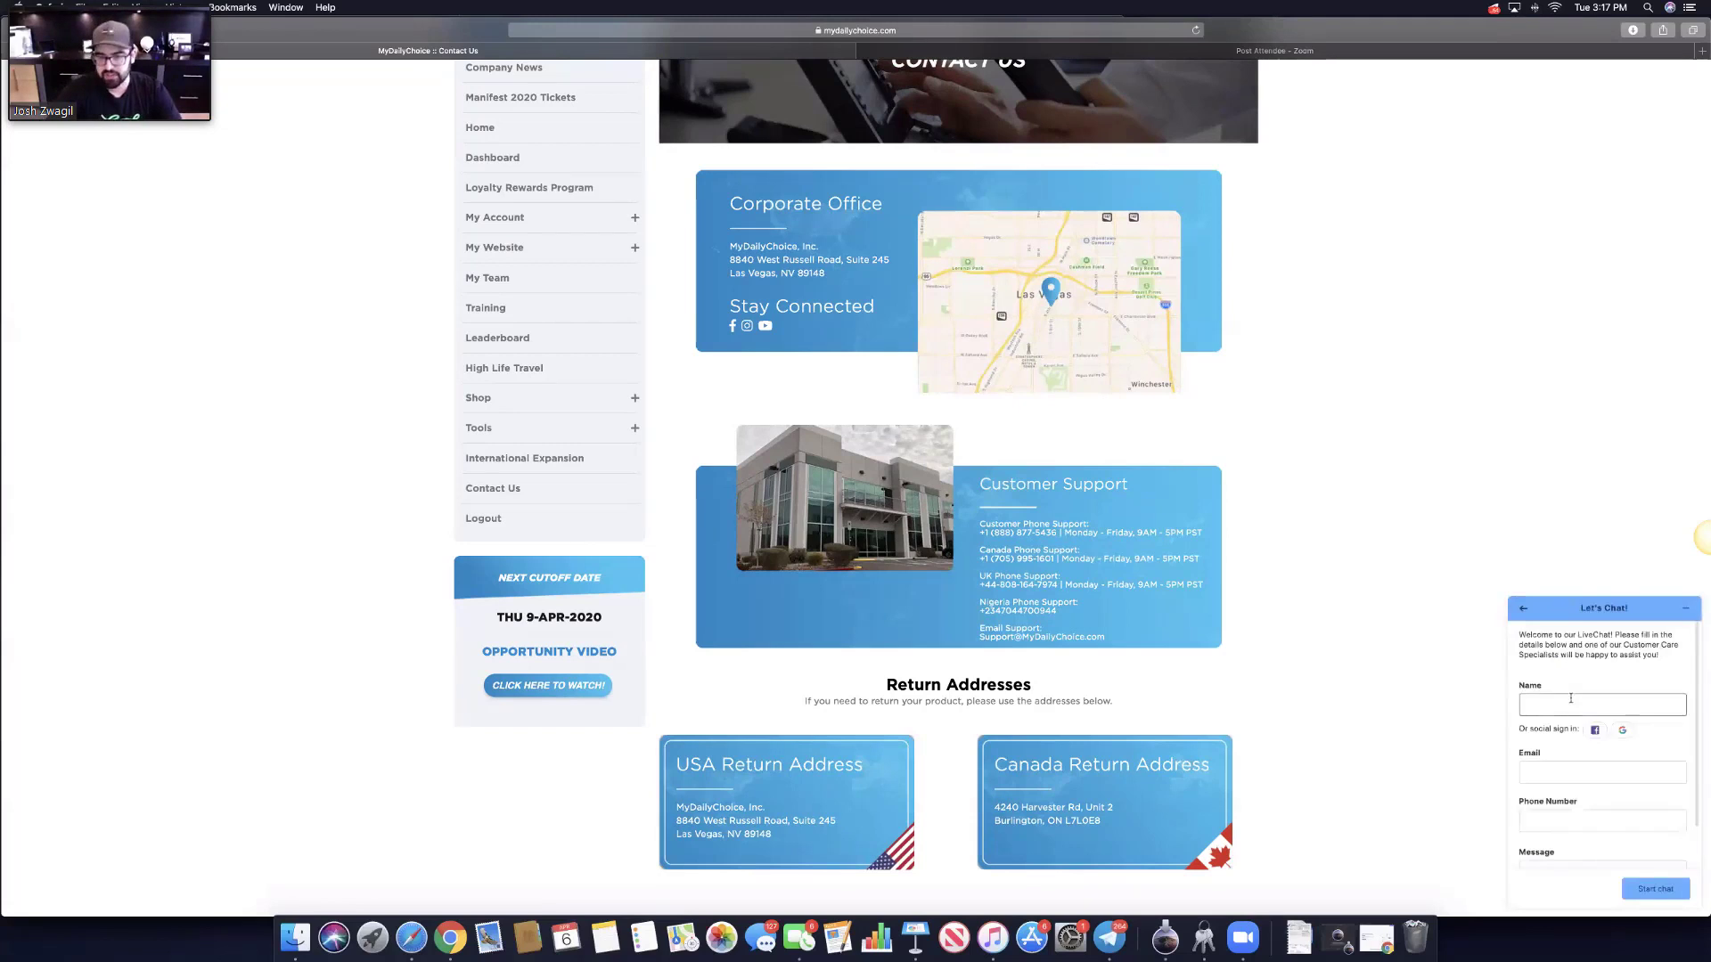
pyautogui.click(1438, 678)
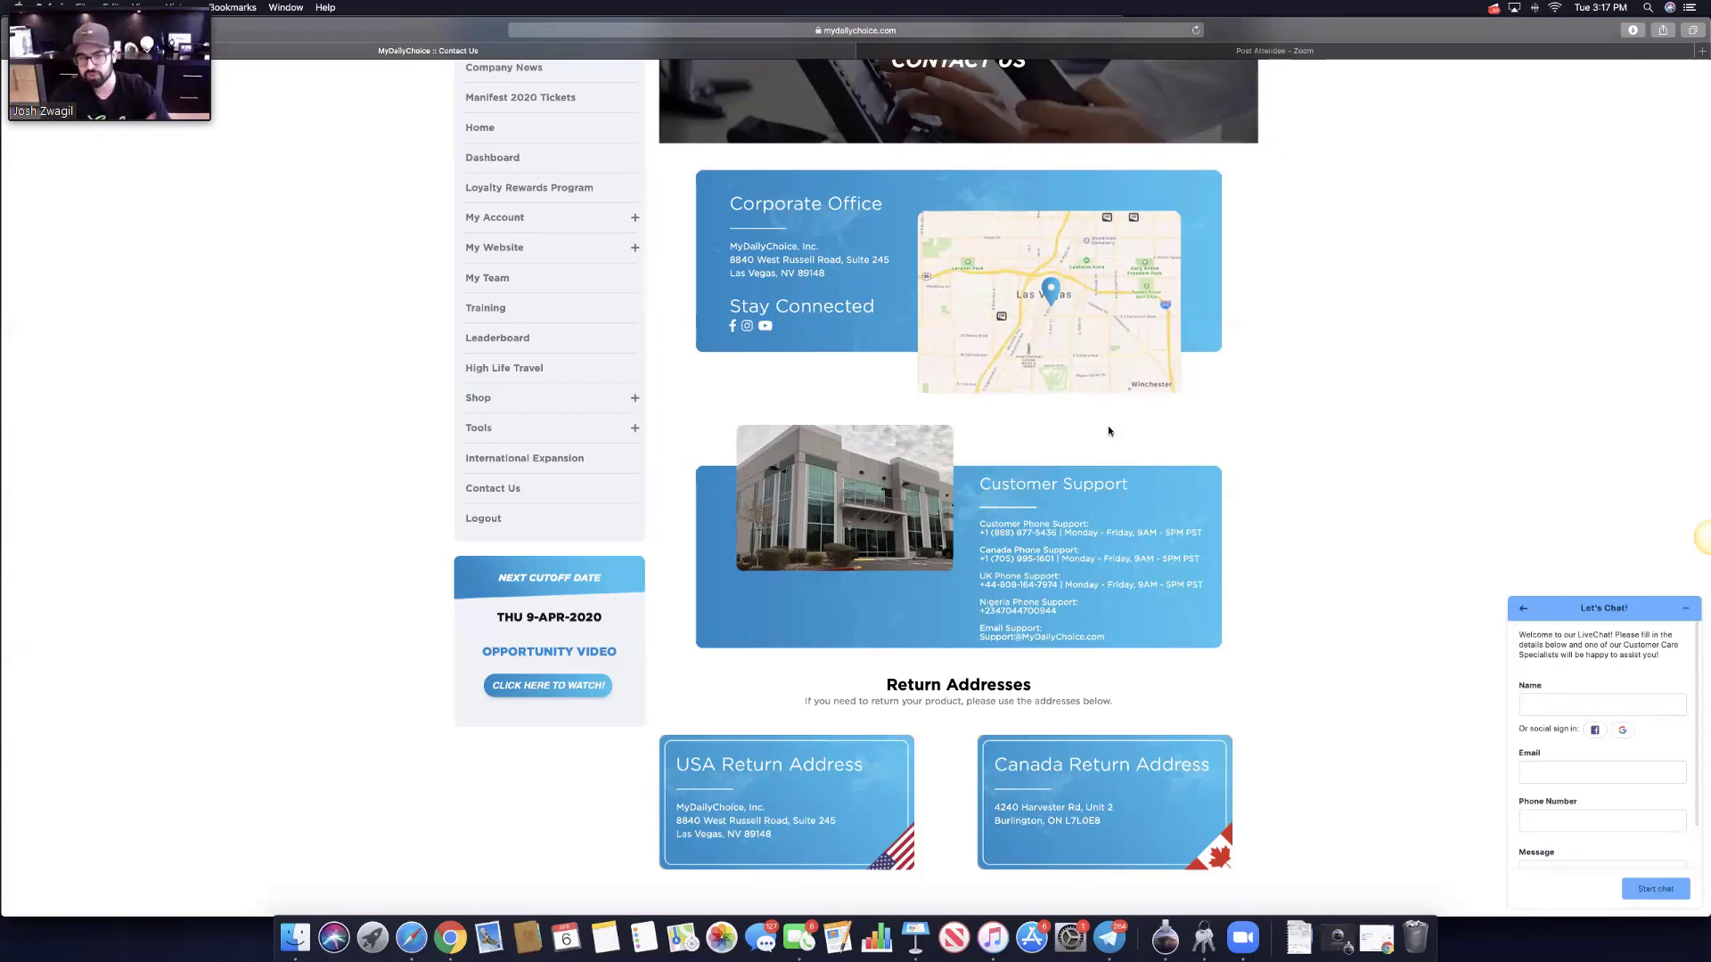
pyautogui.scroll(3, 1108, 428)
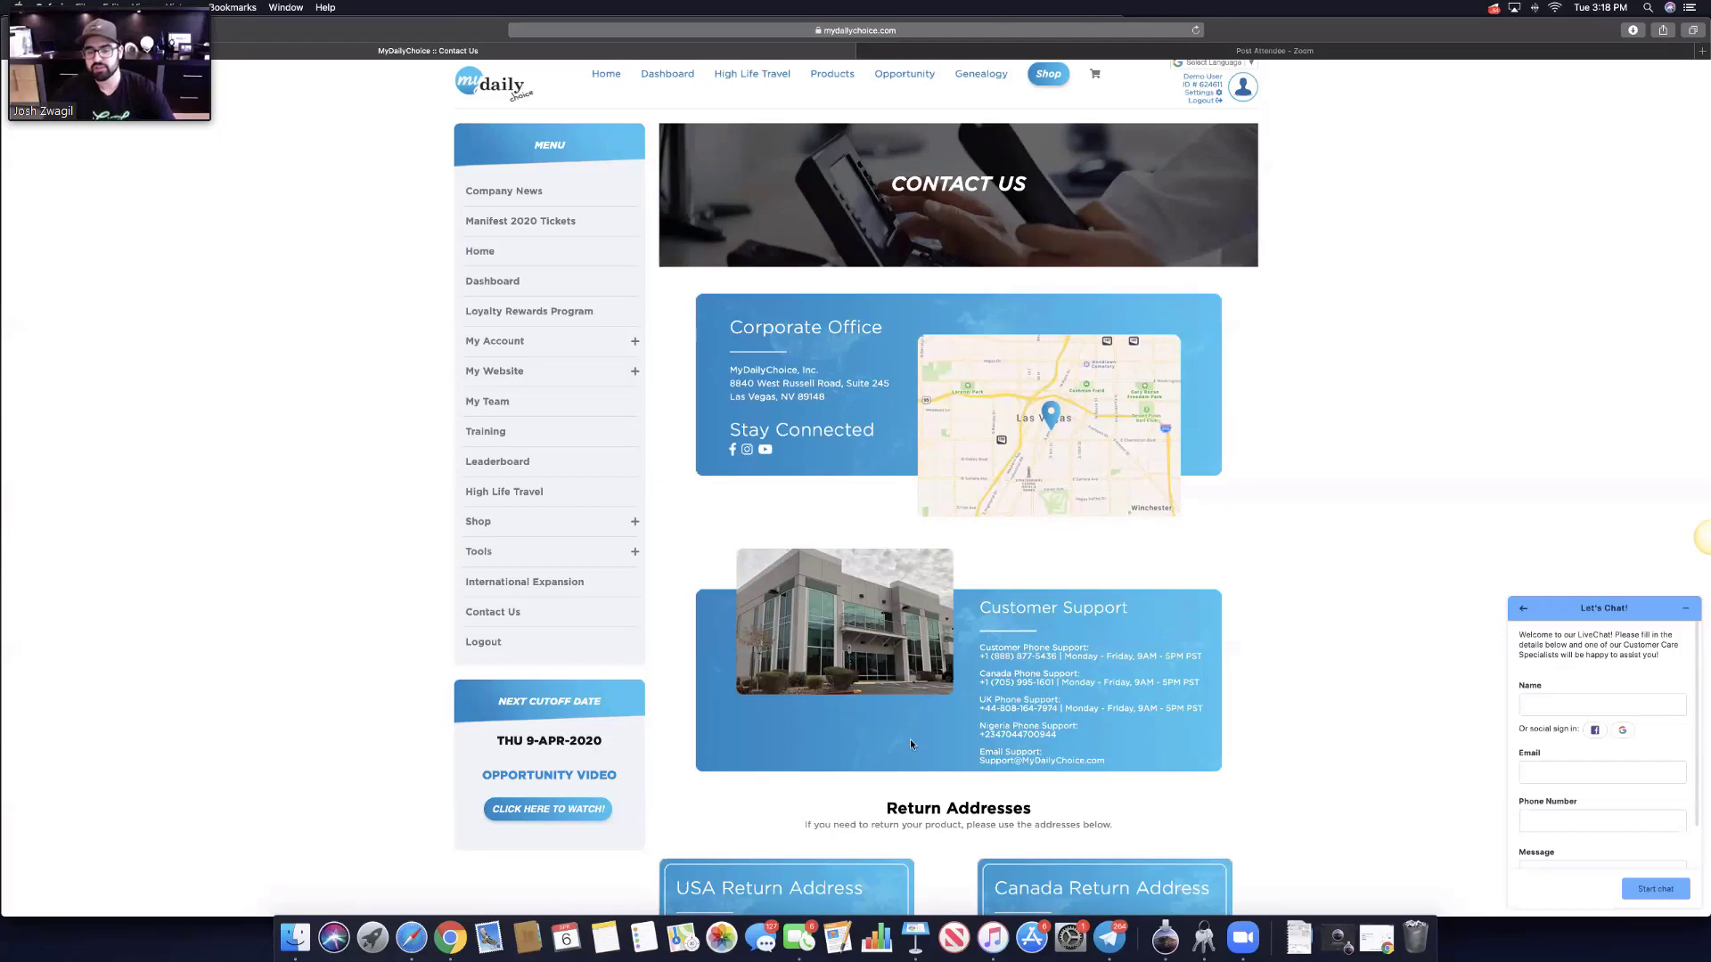
# Step: Switch to the Tuesday Training presentation in Keynote, start the slideshow and advance to the Using The System slide
pyautogui.click(915, 937)
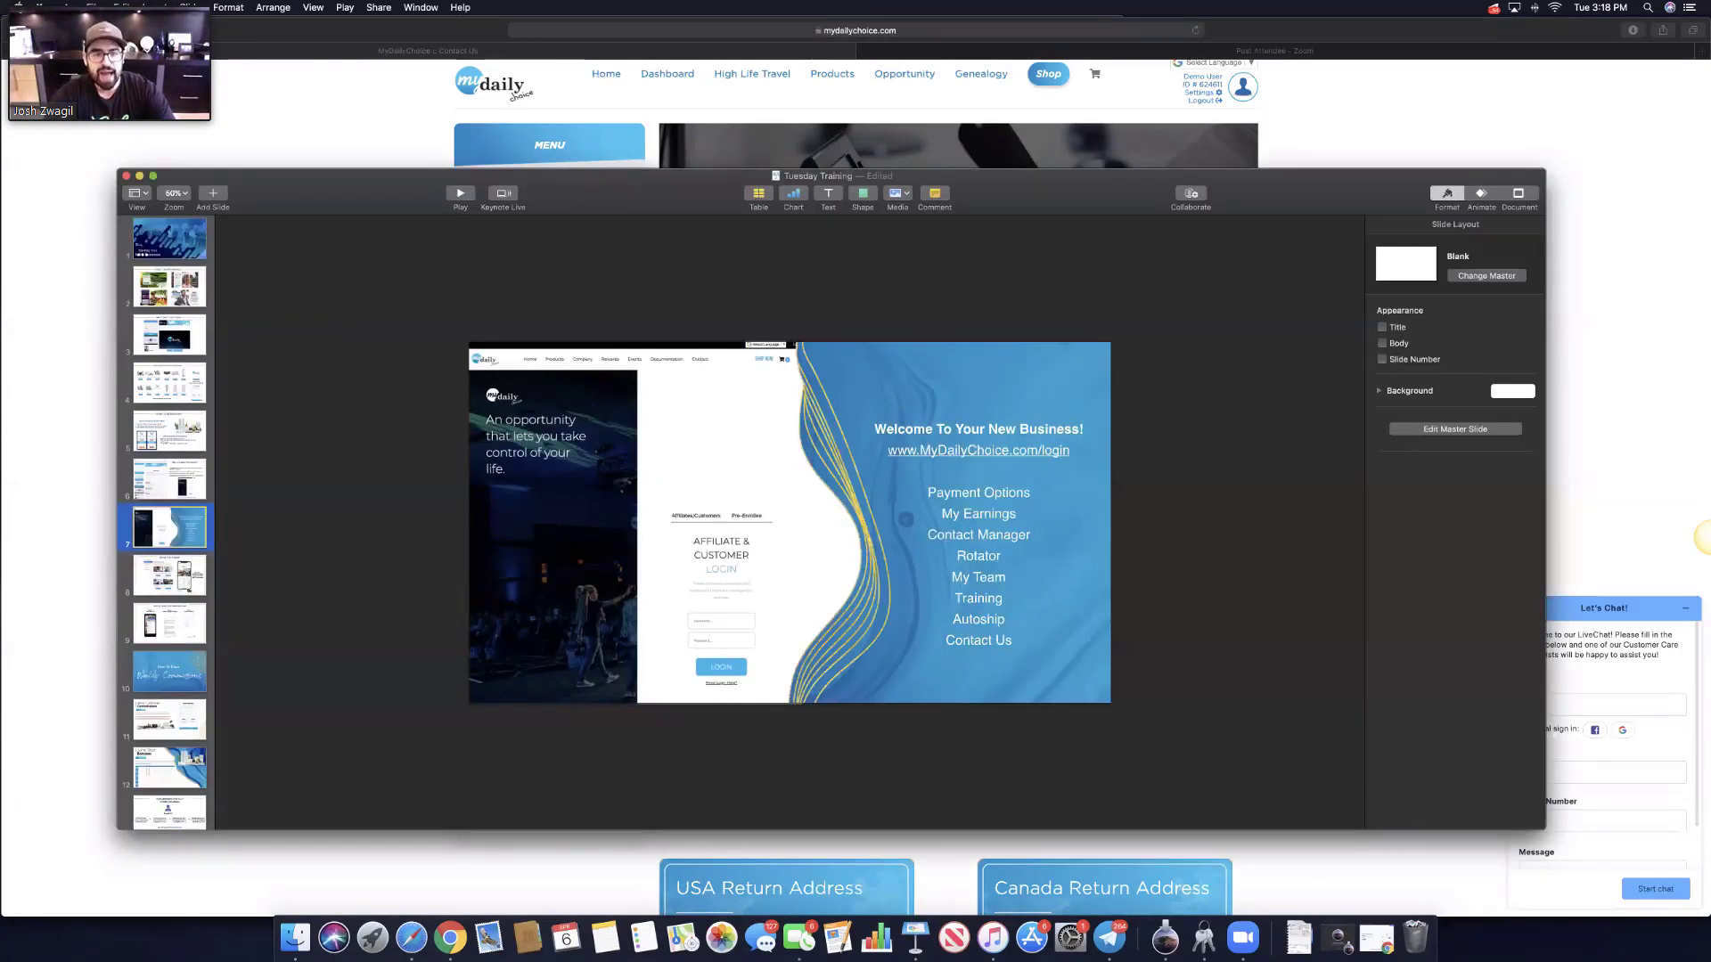
pyautogui.click(460, 194)
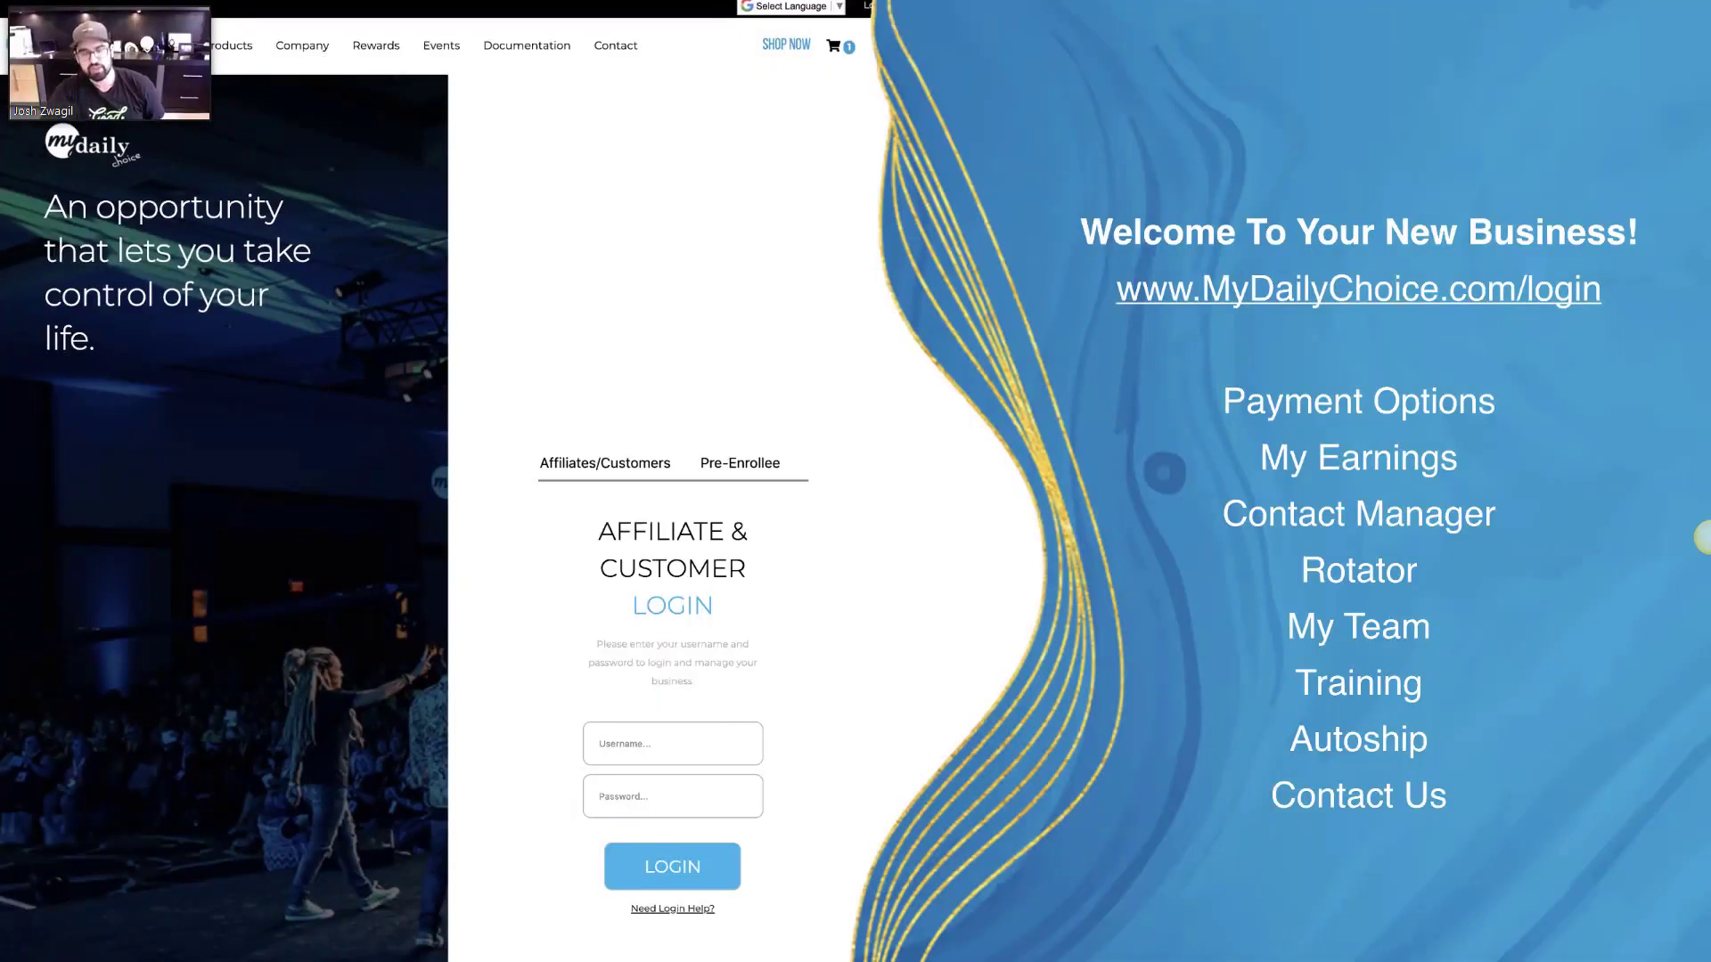
pyautogui.press('Right')
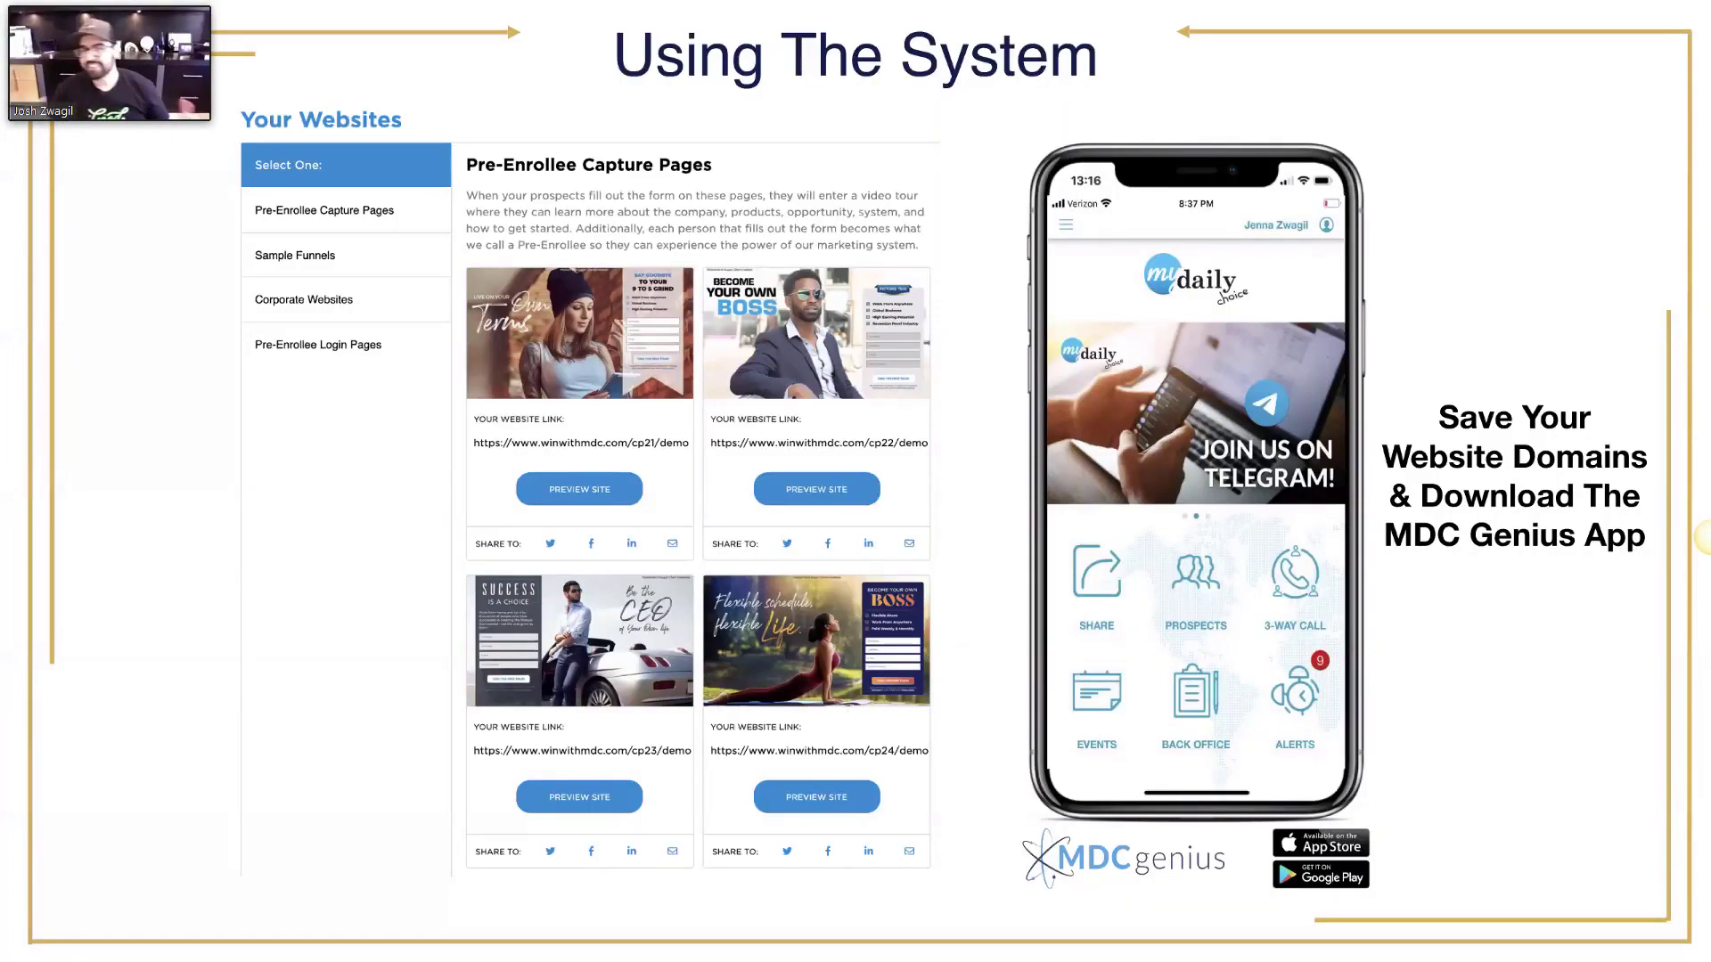